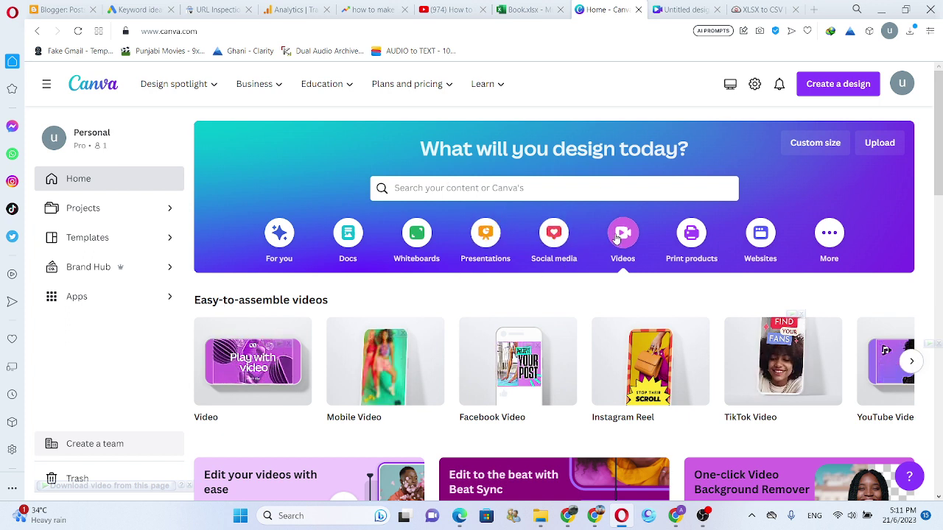
Step: Create a blank mobile video with the Teal Abstract smoke template, then switch to the Book.xlsx tab
click(376, 388)
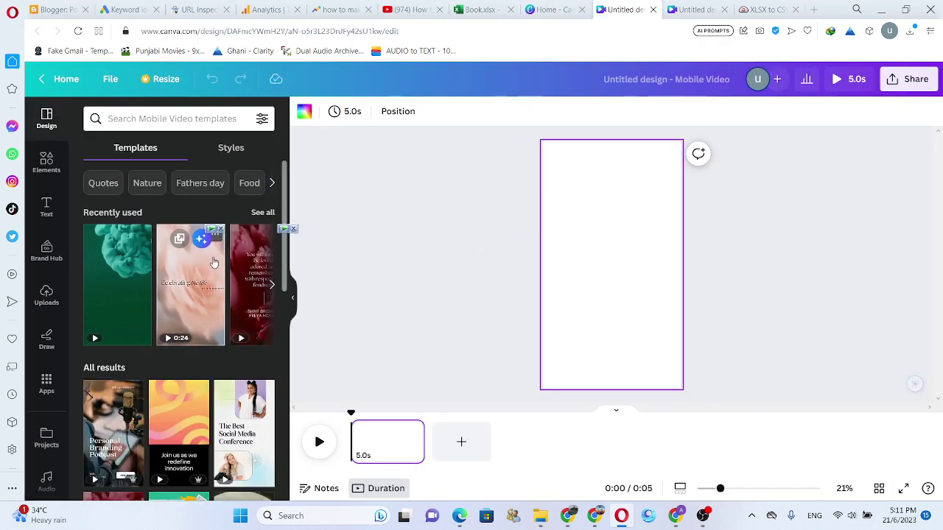
scroll(137, 273, down, 1)
click(137, 274)
click(606, 263)
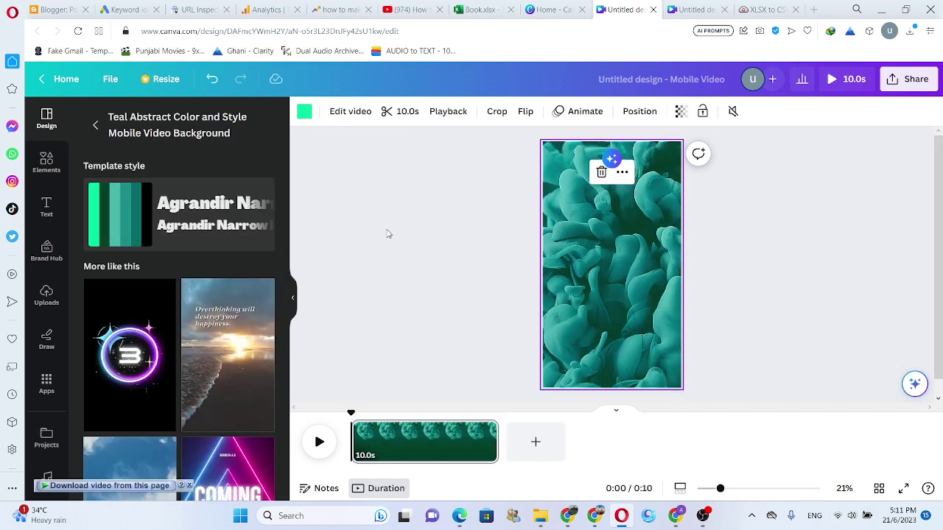
click(480, 10)
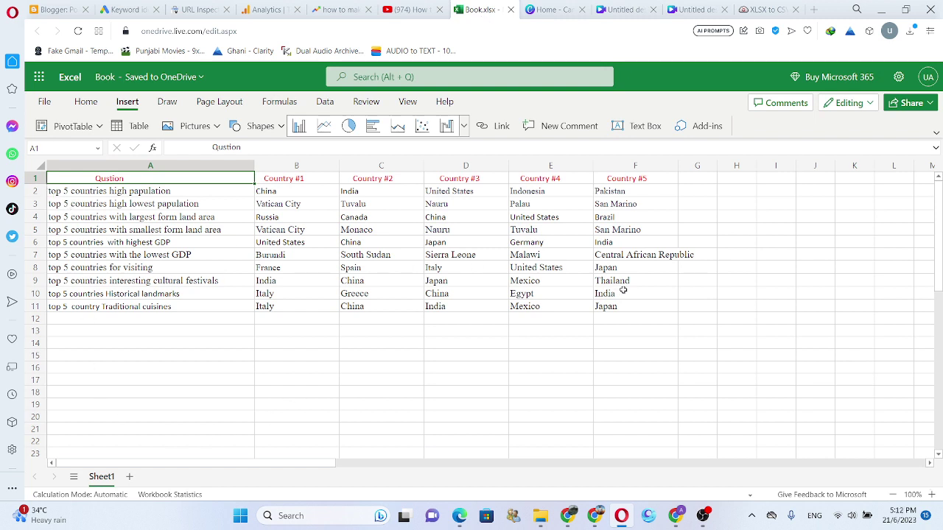
click(464, 522)
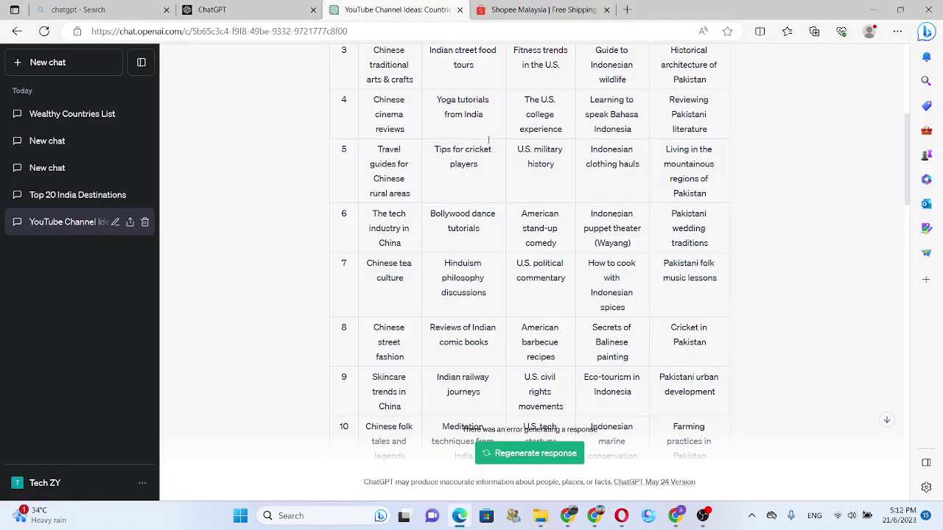
scroll(472, 145, up, 5)
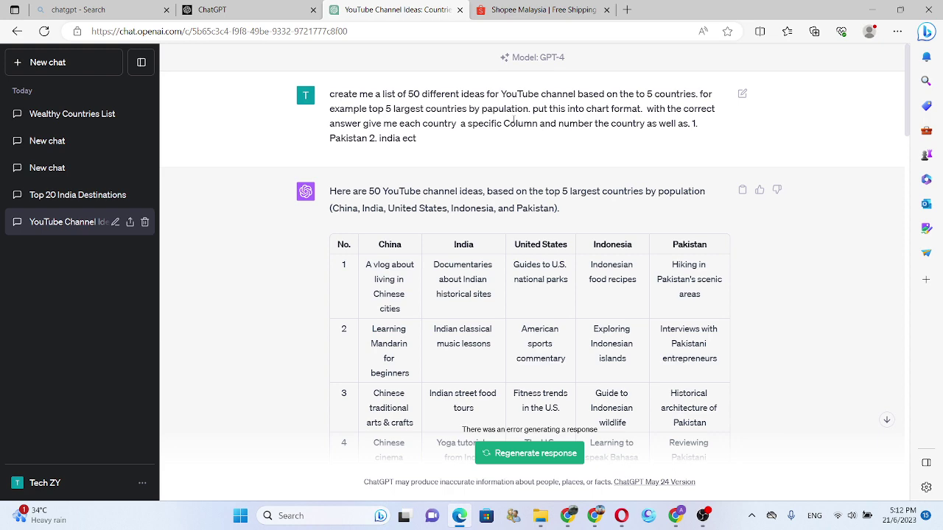
scroll(310, 391, down, 6)
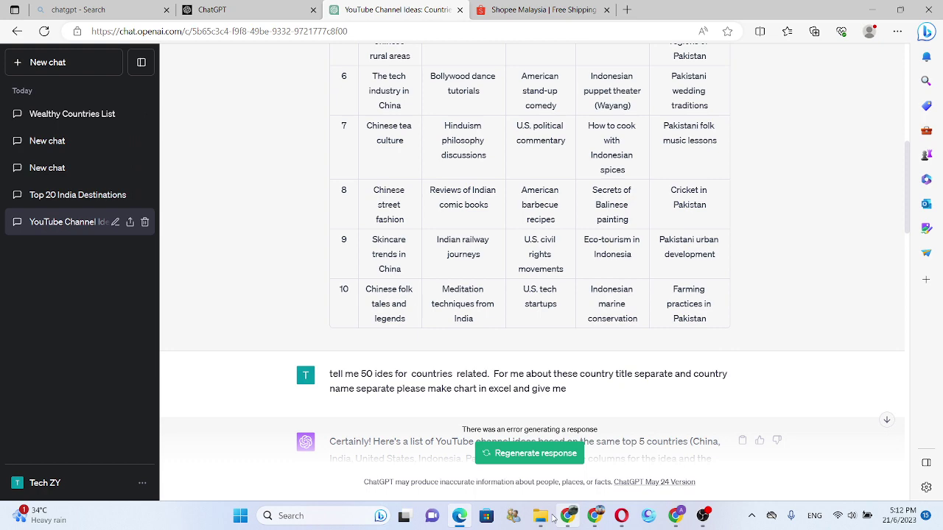
click(620, 516)
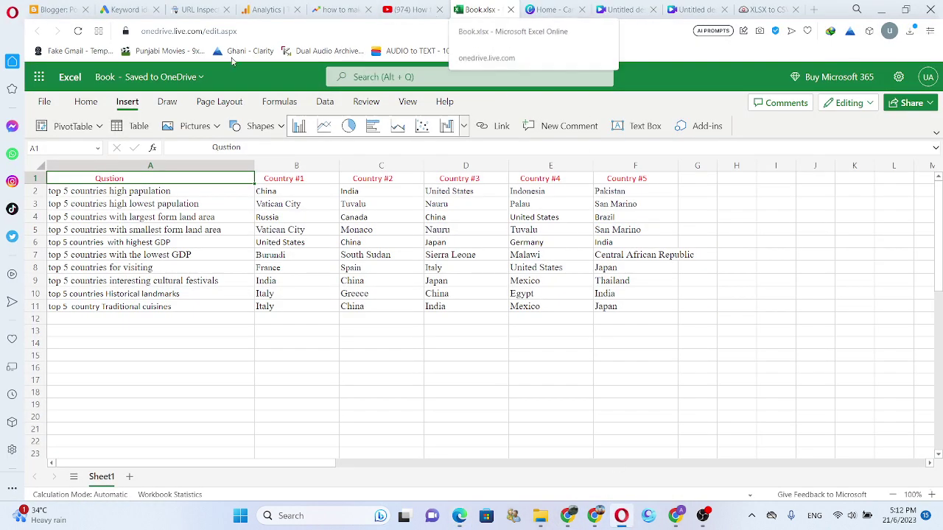
Step: View Book.xlsx's Save As options in Excel Online, then close them to return to the sheet
click(45, 101)
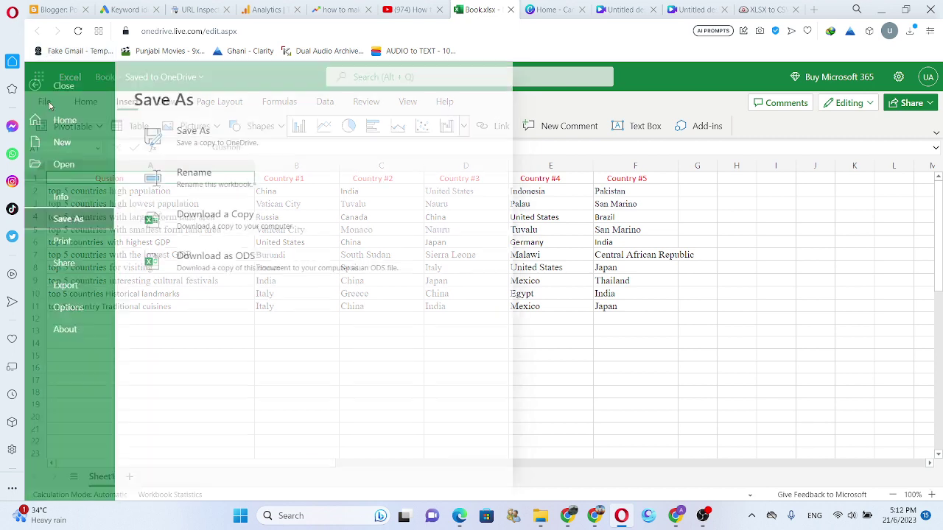
click(652, 173)
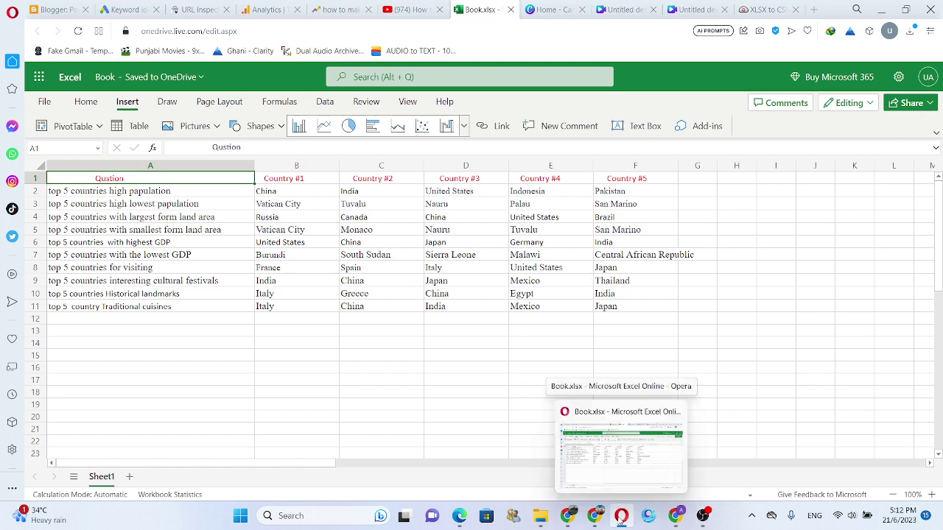
Step: Return to the teal mobile video design and browse its Apps list to the Bulk create option
click(693, 10)
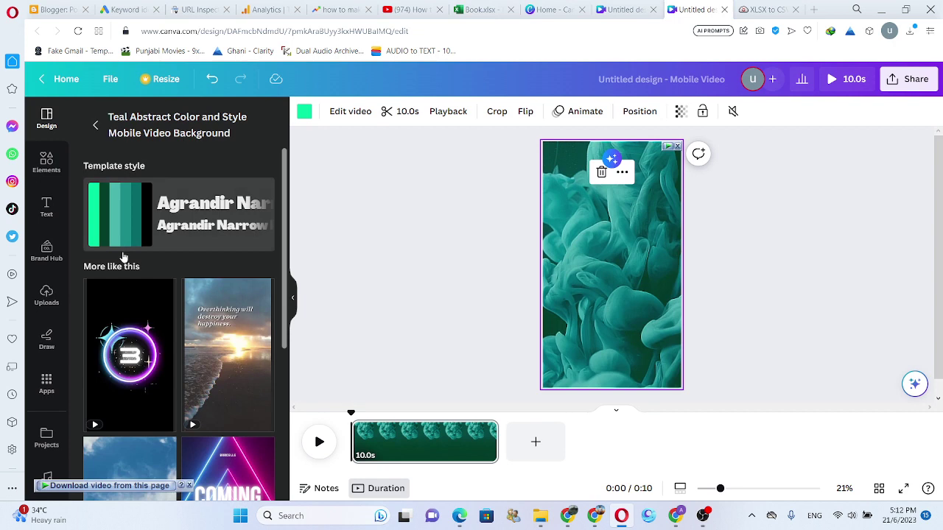
scroll(148, 332, down, 5)
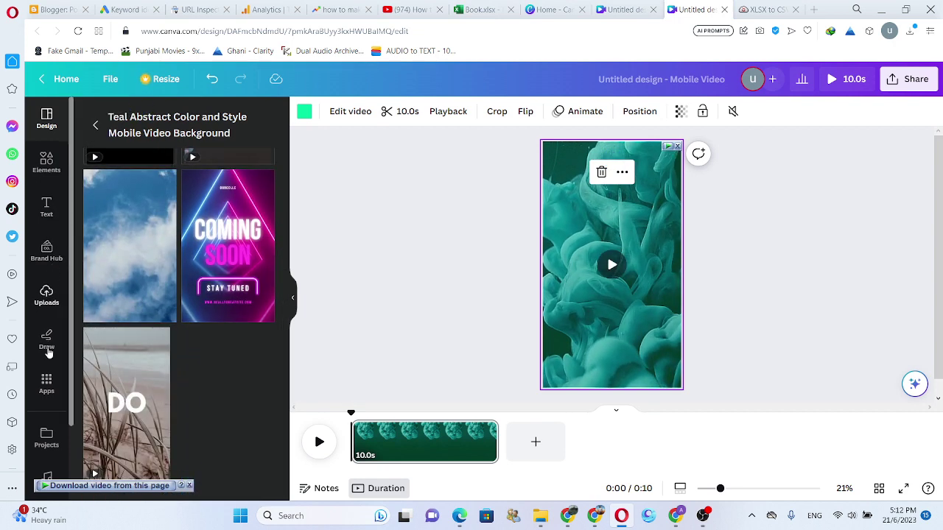
click(46, 385)
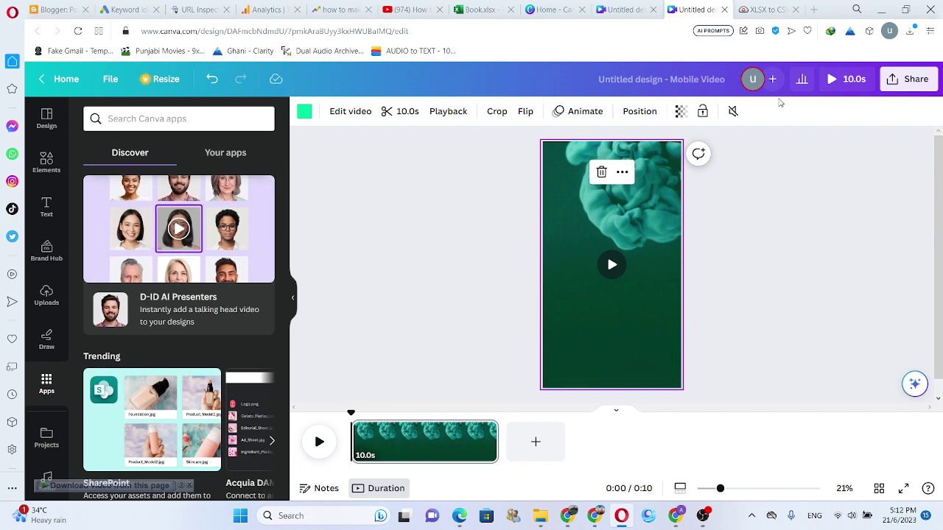
scroll(310, 365, down, 1)
scroll(145, 364, down, 6)
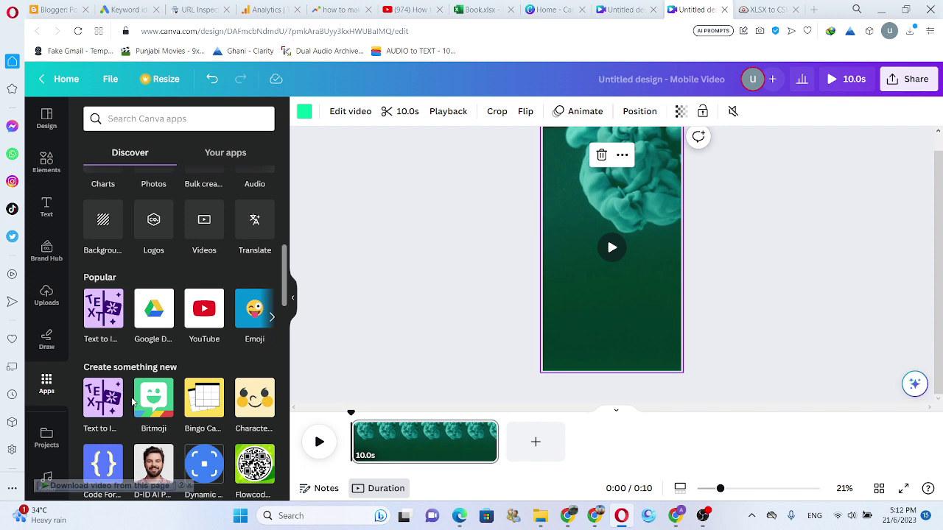
scroll(133, 401, up, 3)
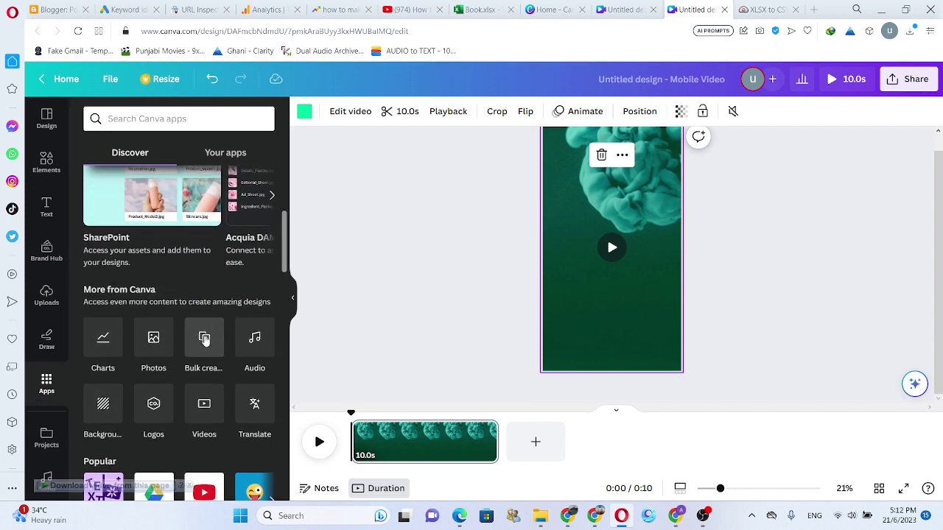
Step: Upload Book.csv to Bulk create and review its six fields: Qustion and Country #1–#5
click(202, 340)
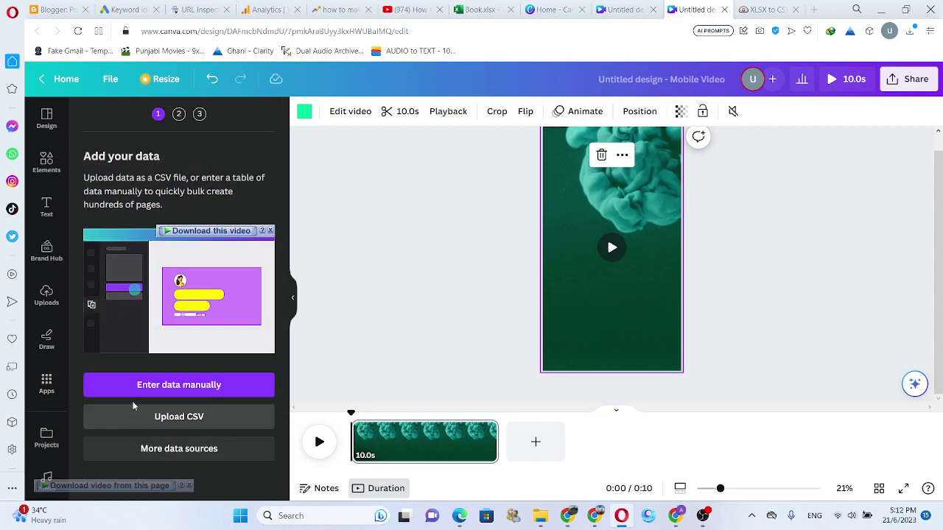
click(179, 420)
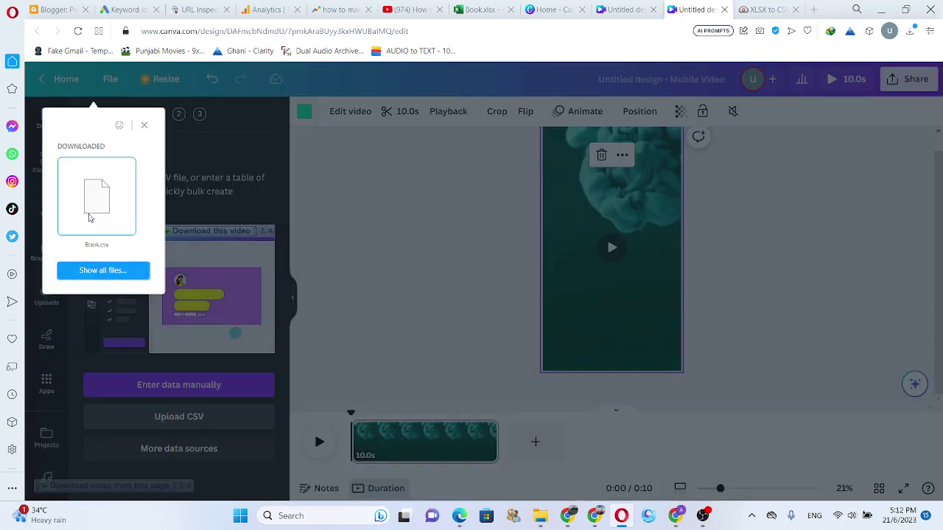
click(87, 200)
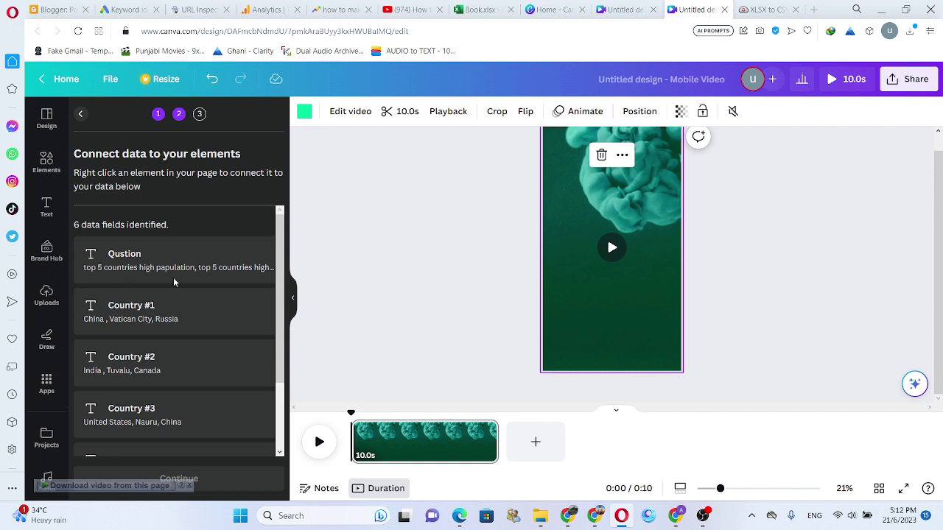
scroll(140, 318, down, 2)
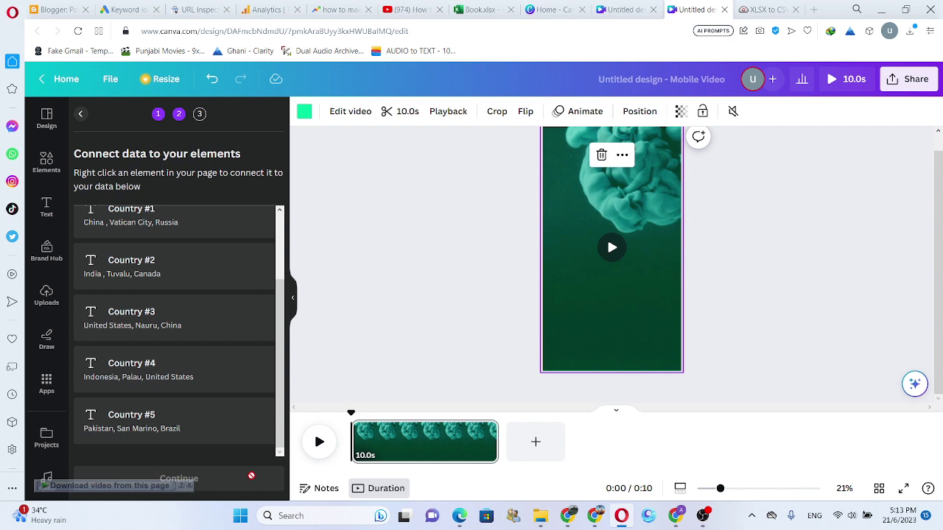
scroll(442, 331, up, 1)
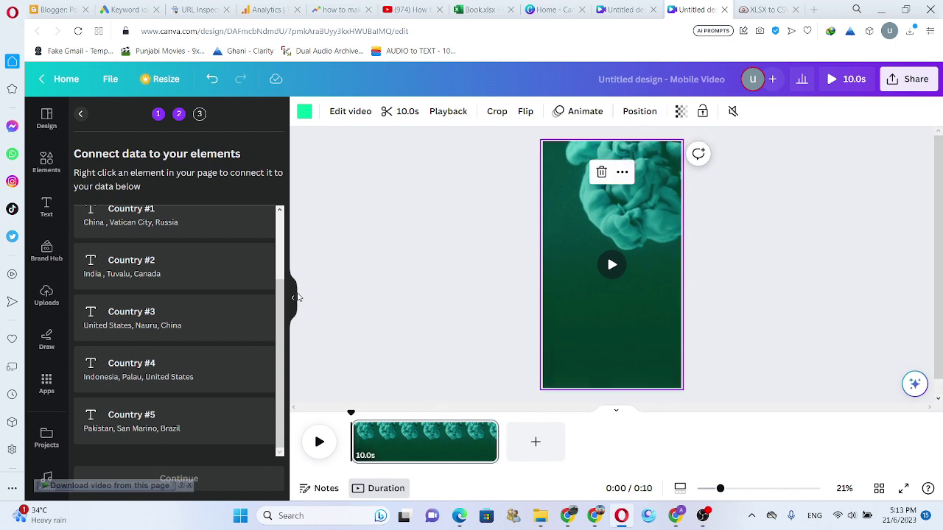
scroll(159, 274, up, 1)
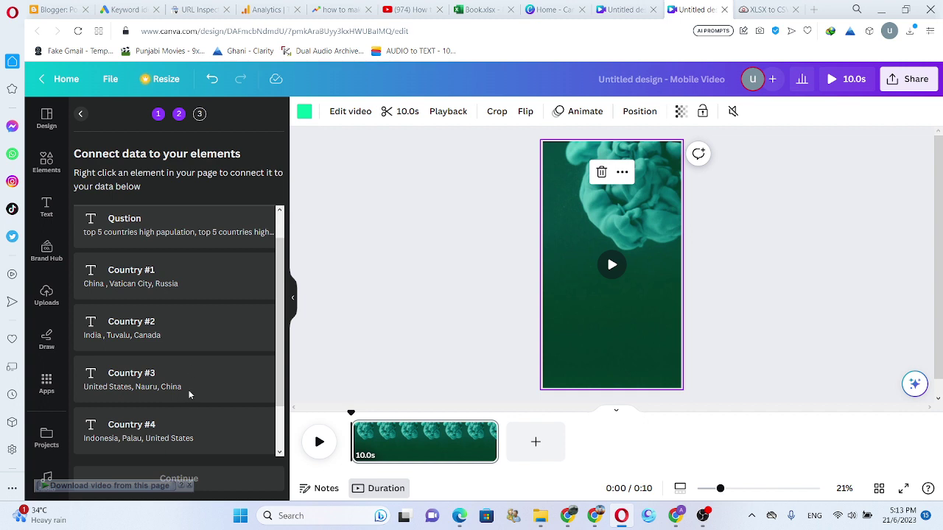
Step: Add an 'Add a heading' text box, enlarge it, and move it near the top of the page
click(47, 208)
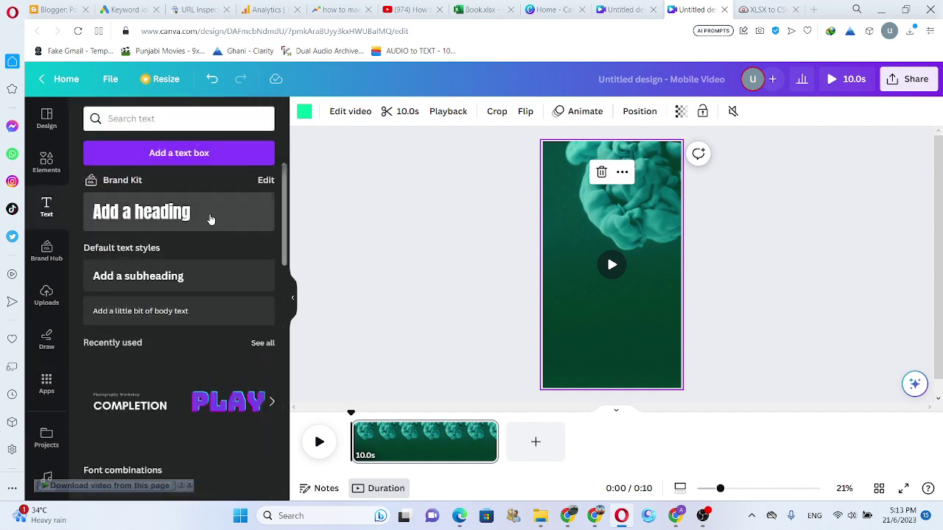
click(210, 218)
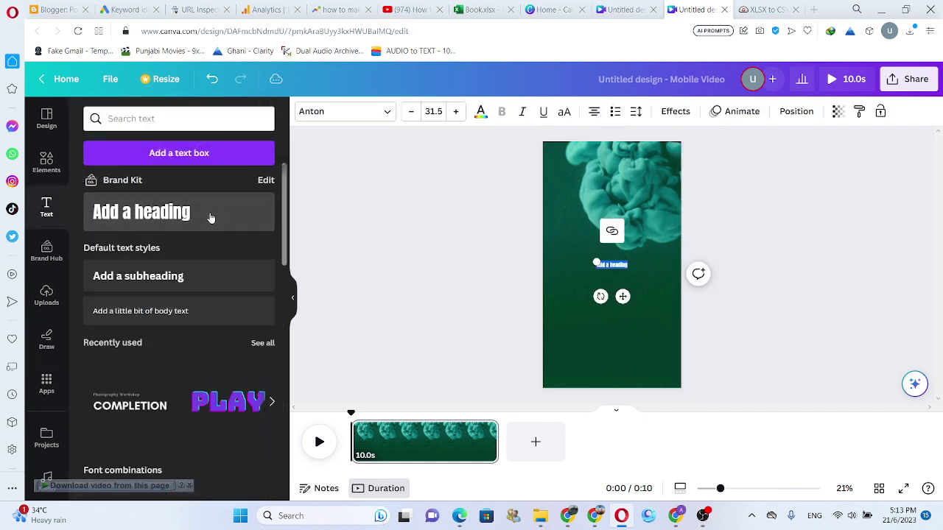
click(456, 111)
click(456, 112)
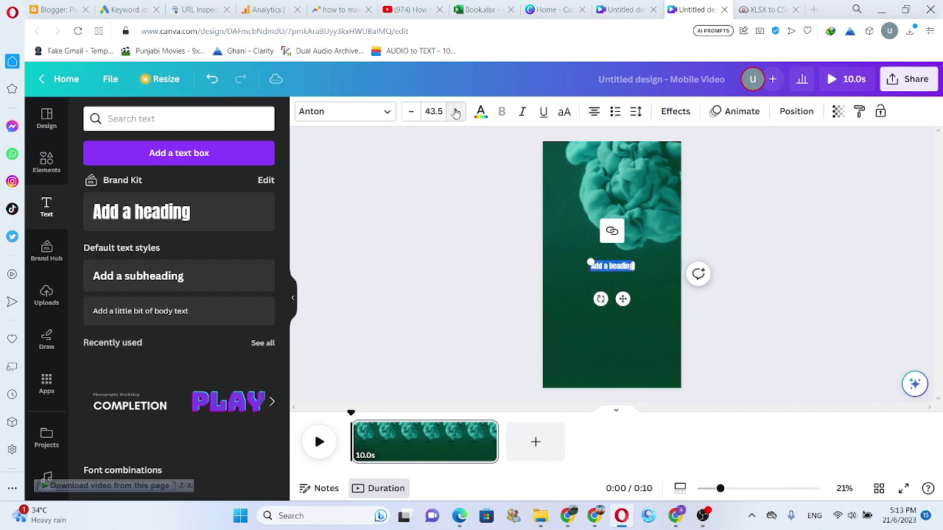
click(456, 112)
click(455, 112)
click(456, 112)
click(456, 112)
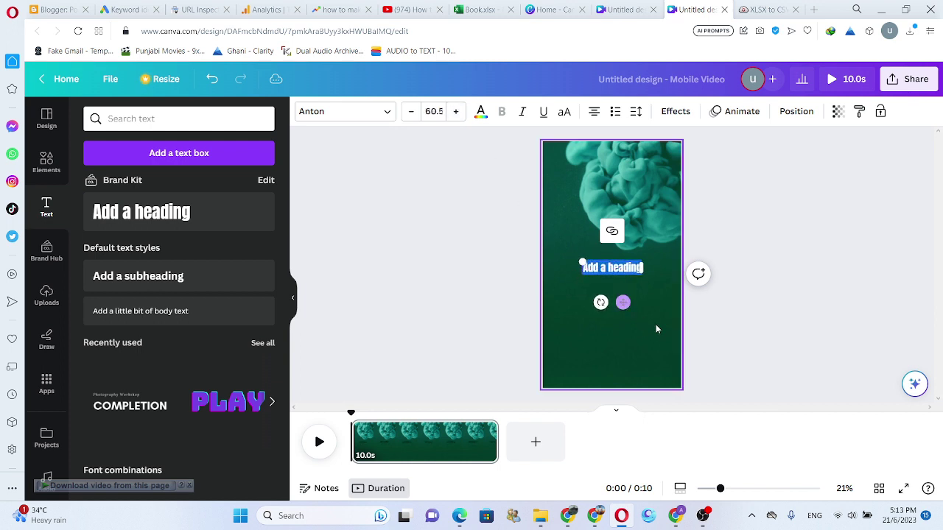
drag(623, 303, 621, 197)
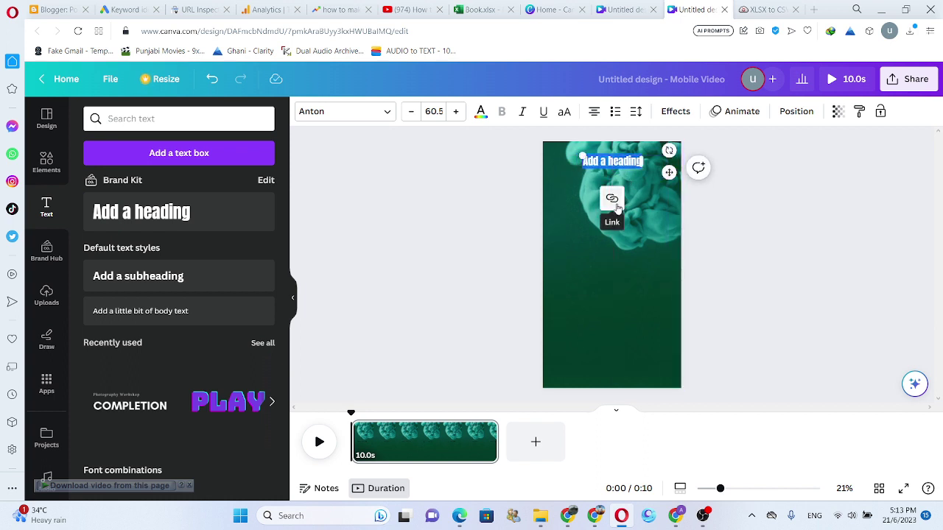
Step: Enlarge the top heading further, then undo the last change and deselect it
click(456, 111)
click(455, 111)
click(456, 111)
click(456, 111)
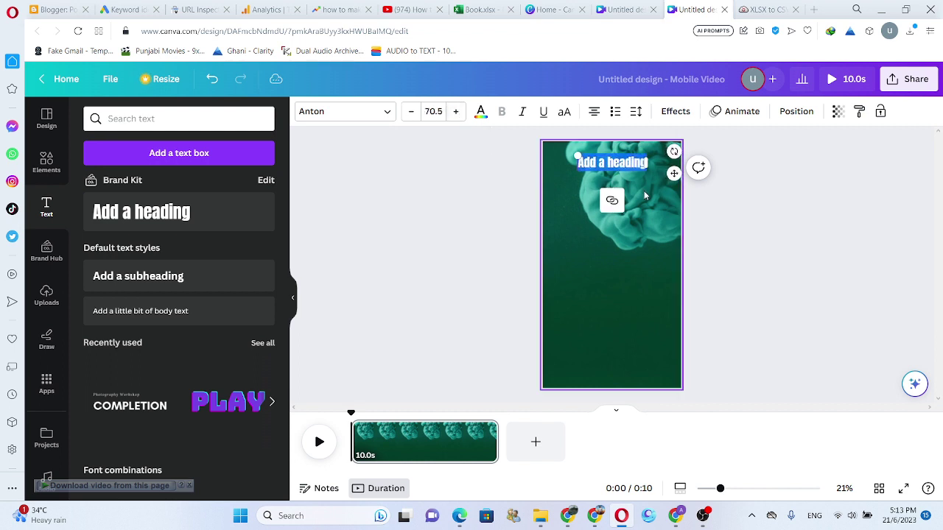
right_click(627, 160)
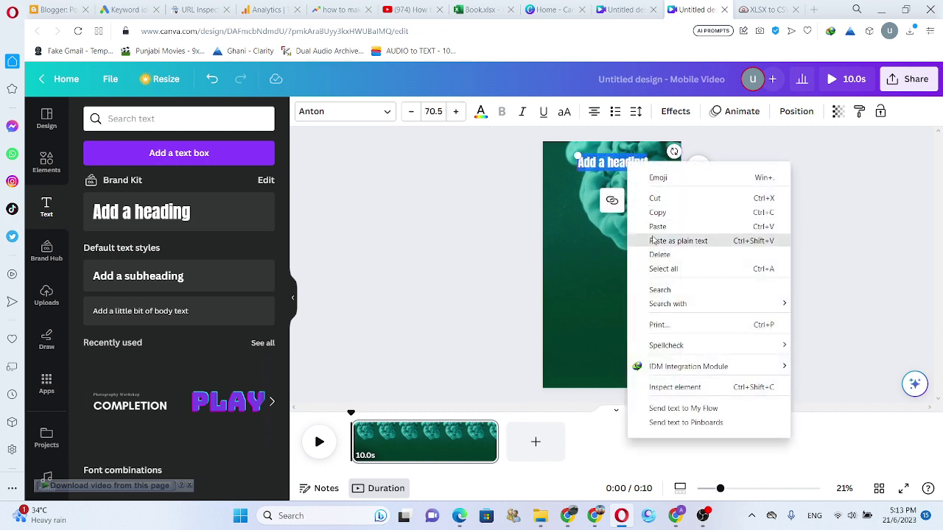
key(Escape)
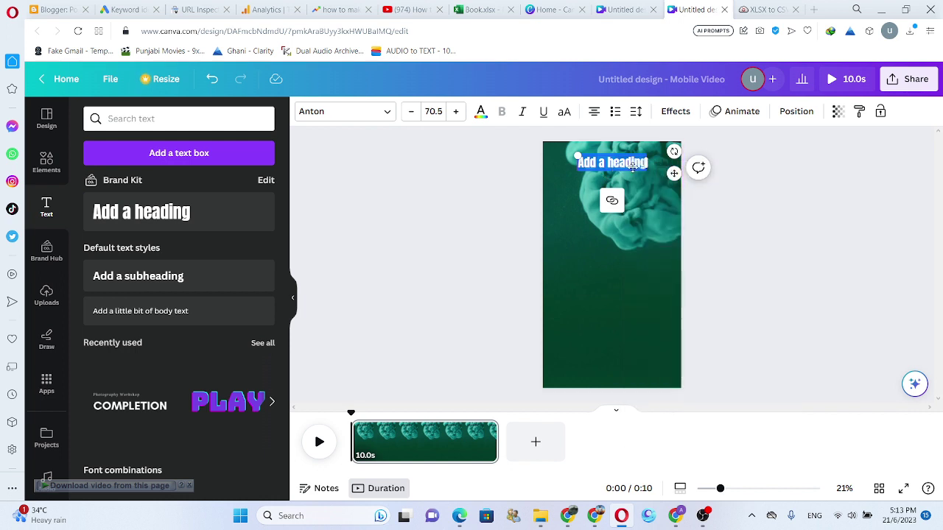
click(581, 187)
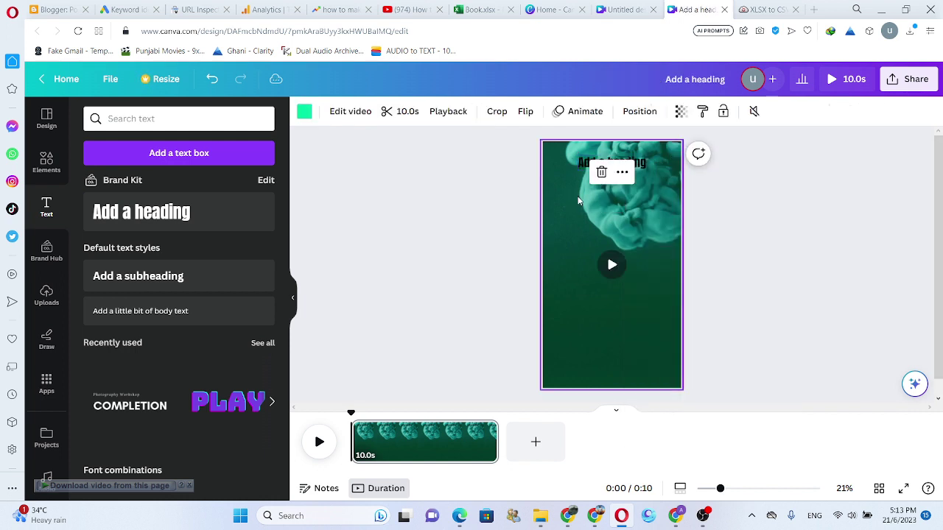
click(642, 164)
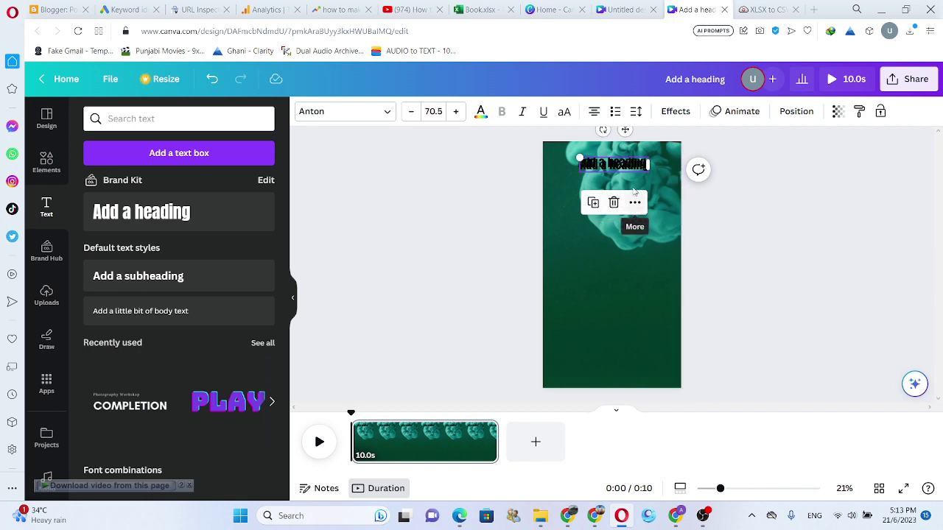
click(600, 198)
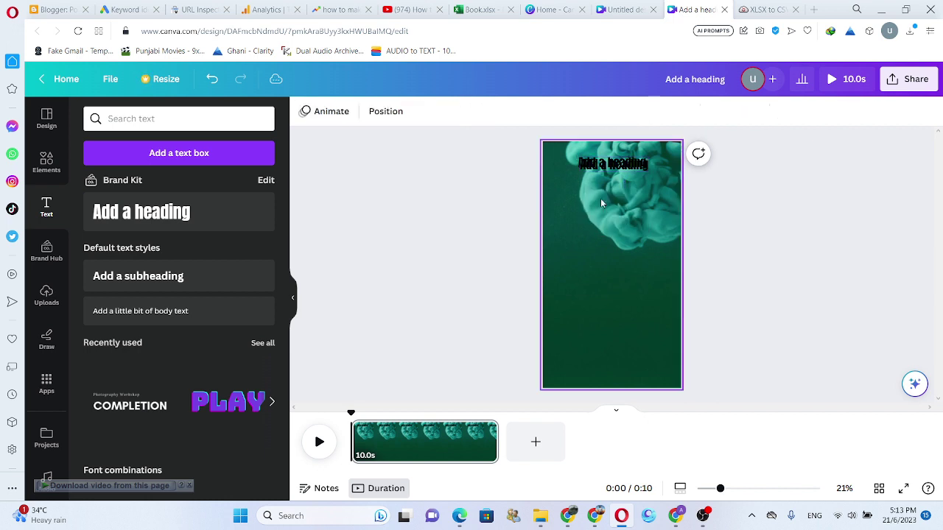
click(623, 165)
key(ctrl+z)
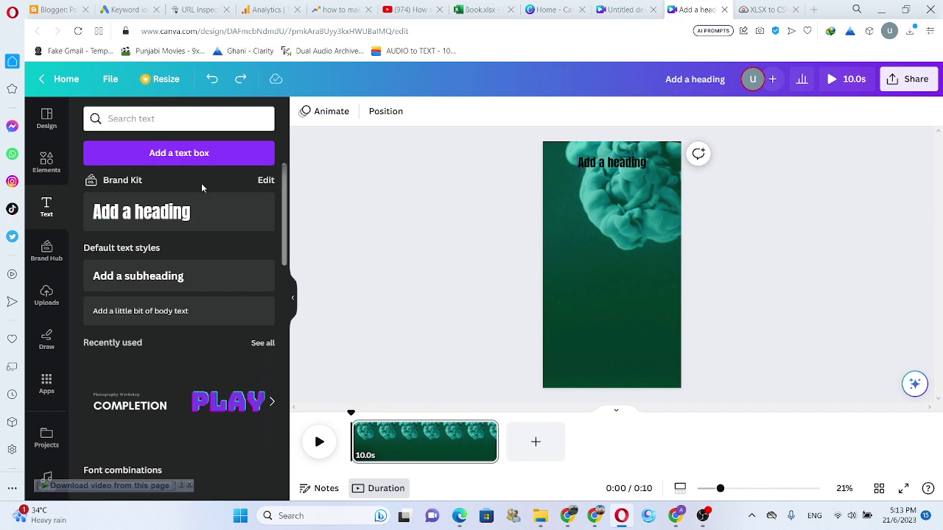
click(591, 214)
Step: Add a second heading, enlarge it to 58.5, and place it just below the first
click(204, 215)
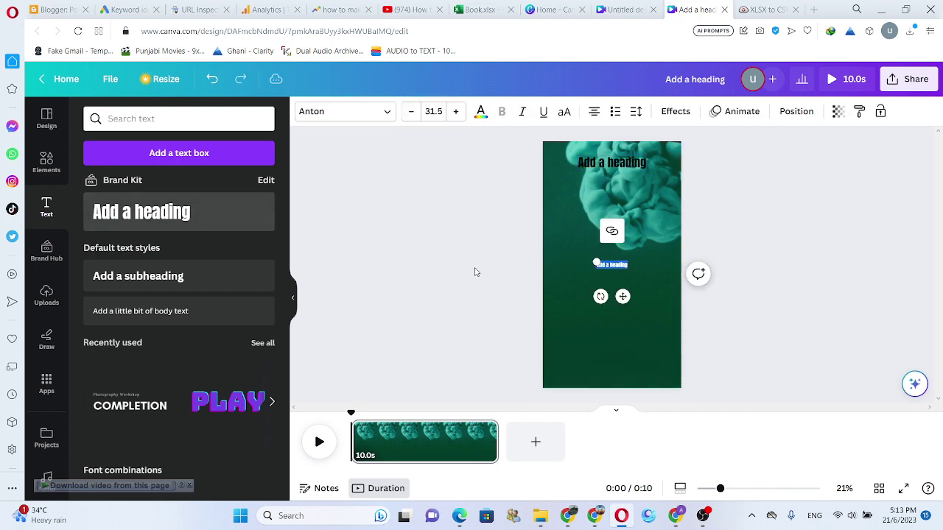
double_click(456, 112)
click(456, 112)
click(456, 112)
click(456, 112)
click(456, 112)
click(456, 112)
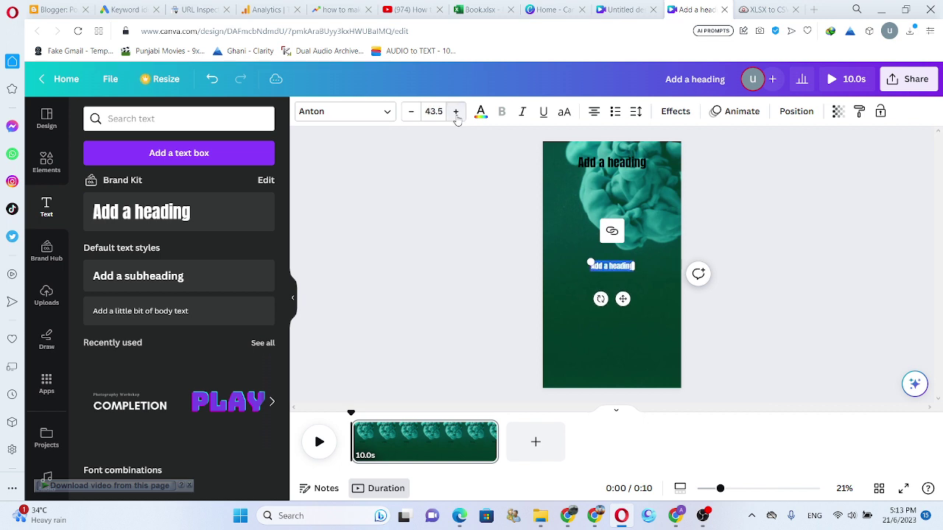
double_click(456, 112)
double_click(456, 112)
double_click(456, 112)
double_click(456, 112)
double_click(456, 112)
click(456, 112)
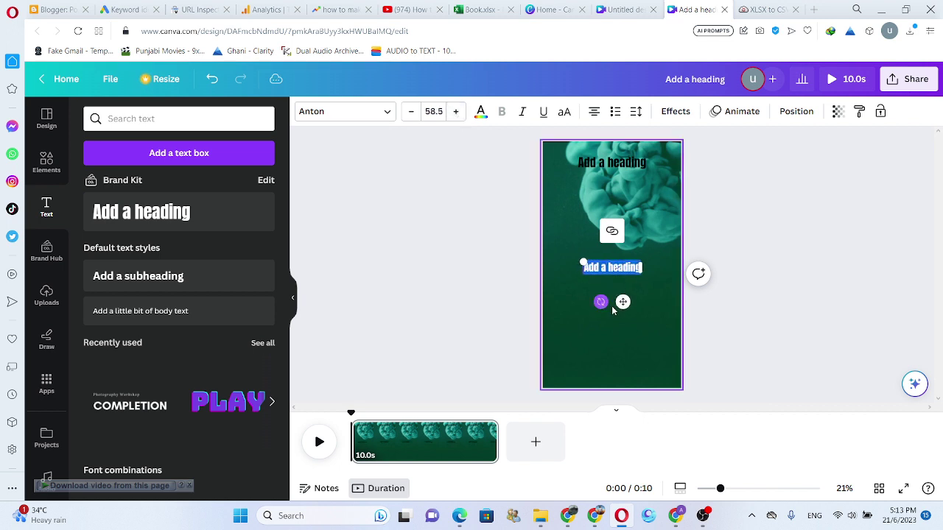
drag(621, 302, 624, 236)
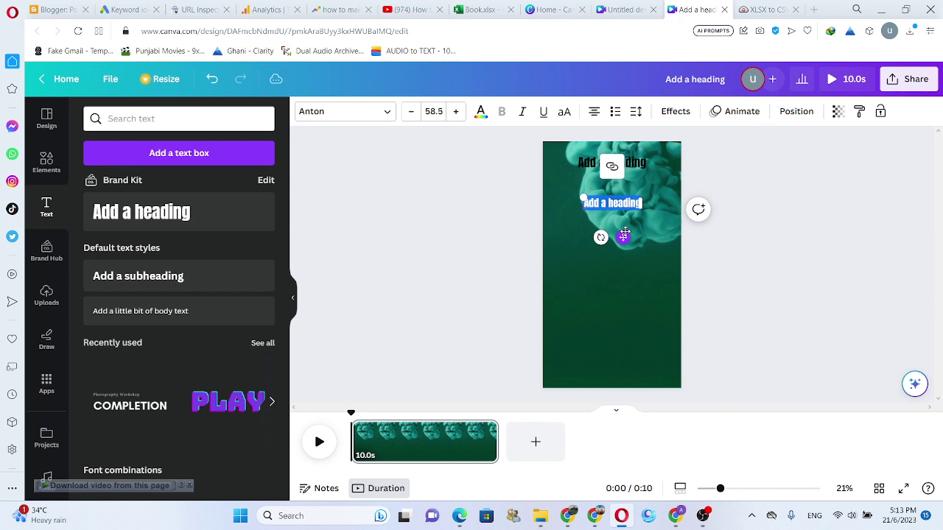
Step: Raise the second heading's font size from 58.5 to 72.5
click(456, 112)
triple_click(456, 112)
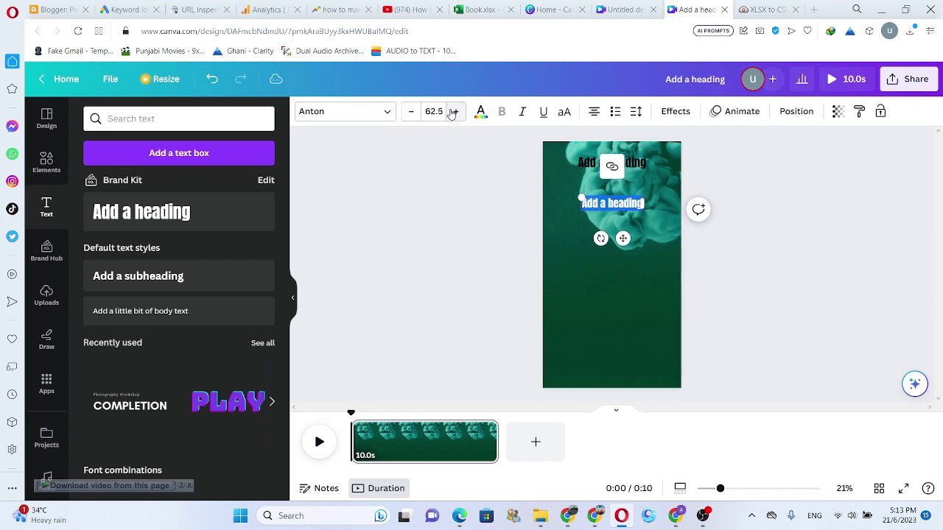
double_click(456, 112)
double_click(456, 112)
click(456, 112)
triple_click(454, 111)
double_click(454, 111)
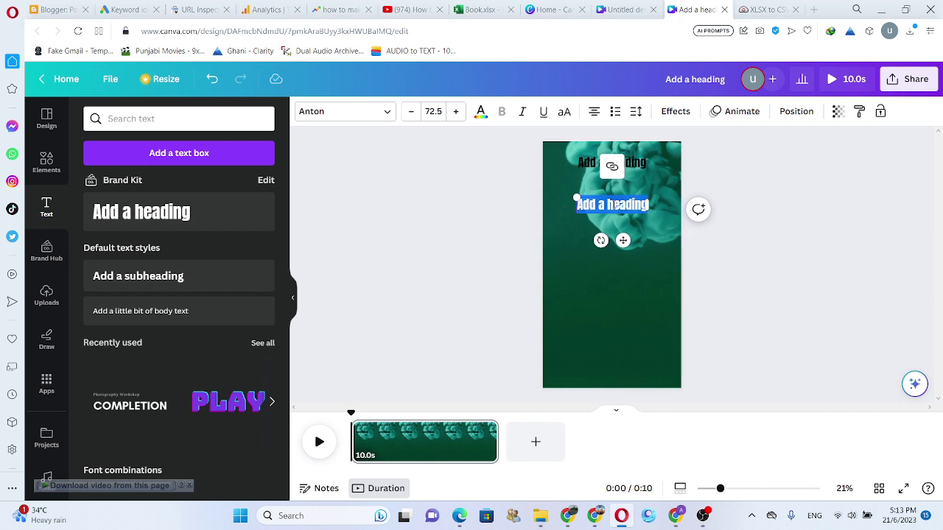
right_click(611, 205)
click(603, 254)
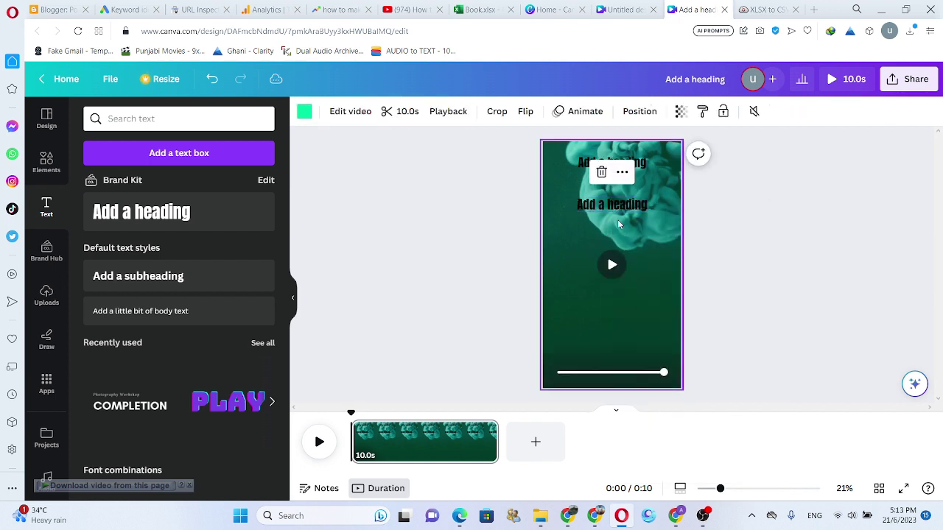
click(617, 210)
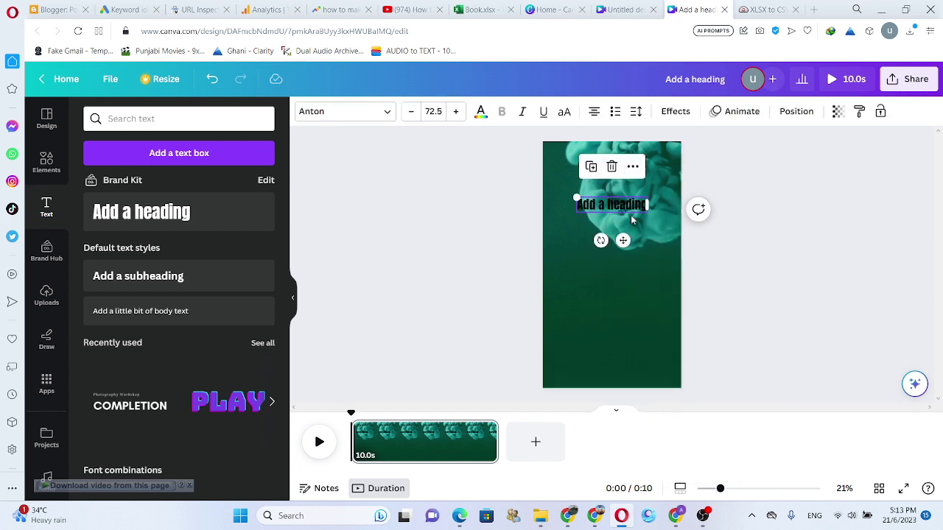
Step: Duplicate the second heading three times using its right-click Duplicate option
right_click(632, 204)
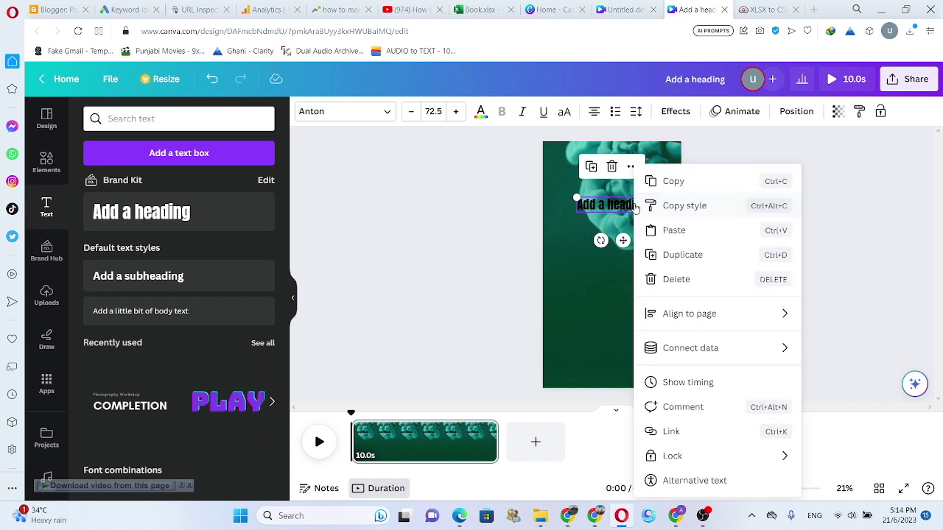
click(669, 254)
right_click(638, 211)
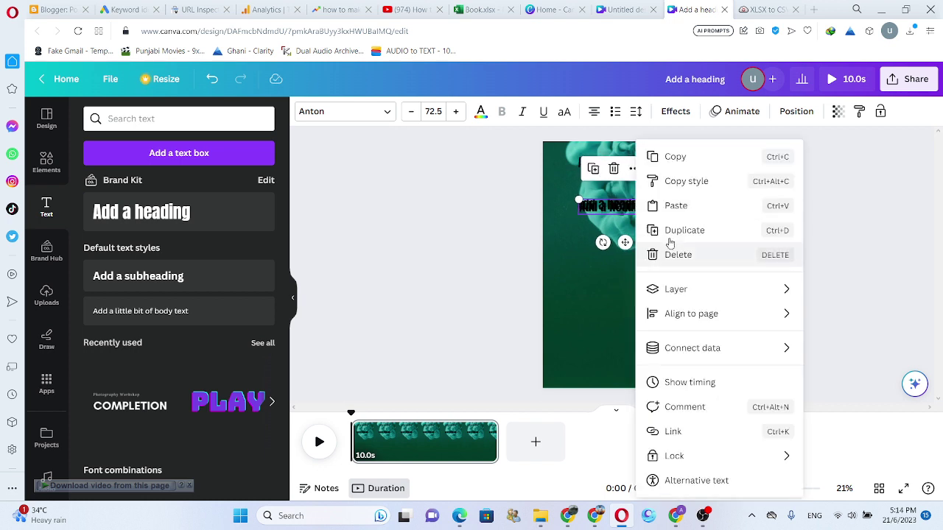
click(657, 227)
right_click(642, 214)
click(676, 230)
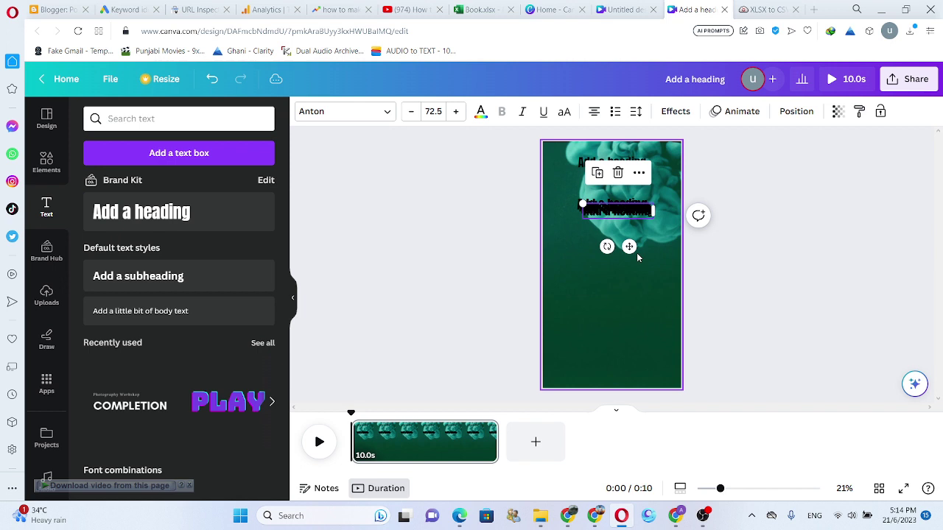
Step: Spread the heading copies down the page and add one more copy below the bottom one
drag(631, 246, 622, 388)
click(618, 210)
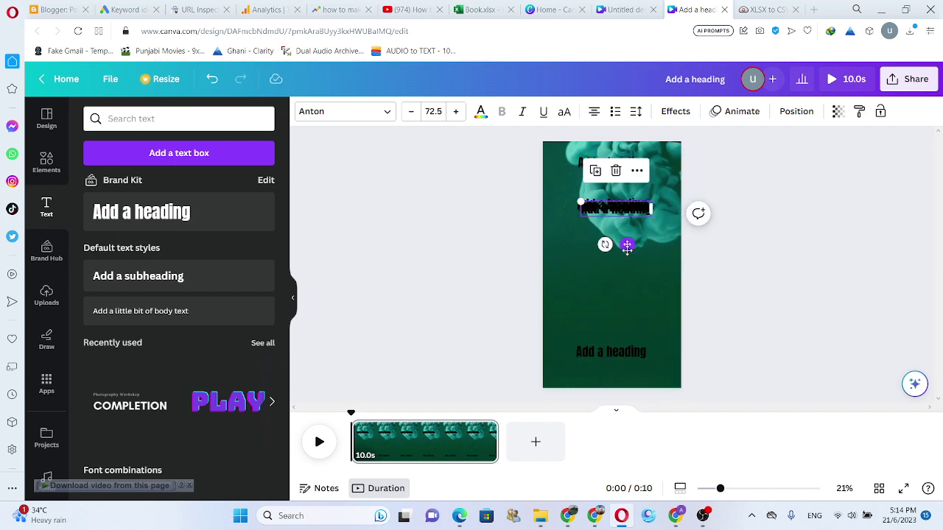
drag(625, 244, 621, 340)
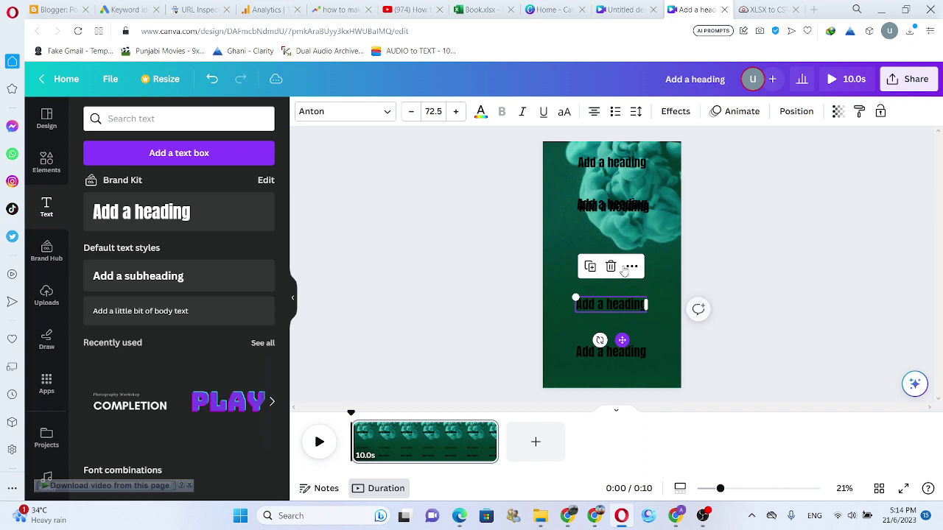
click(622, 208)
drag(623, 244, 631, 294)
click(629, 354)
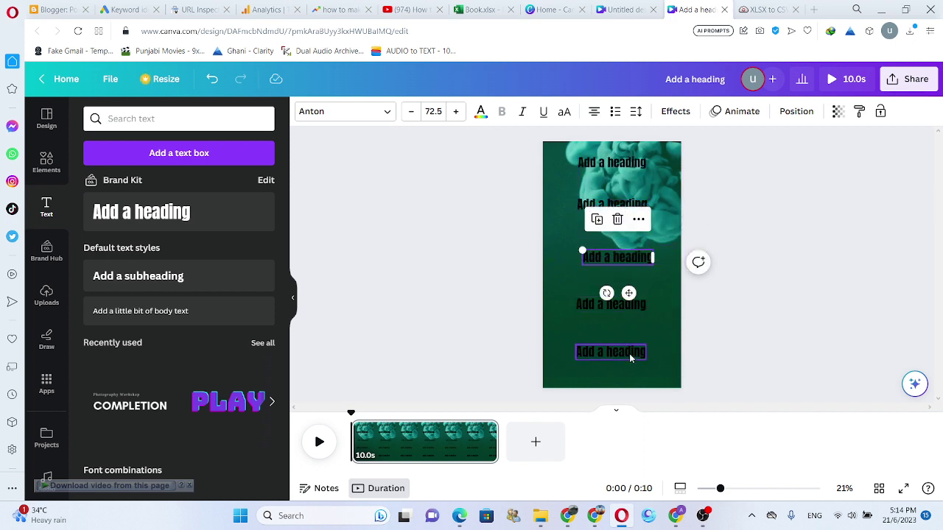
right_click(629, 354)
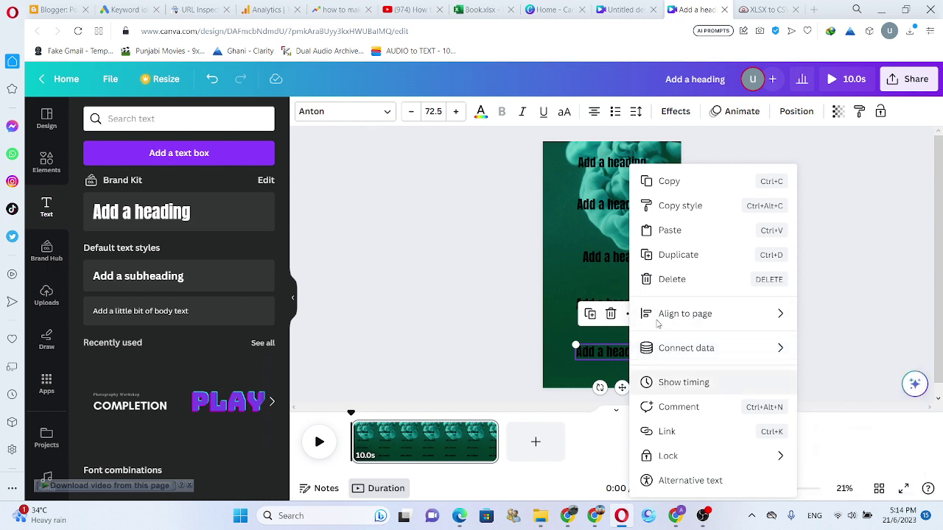
click(667, 255)
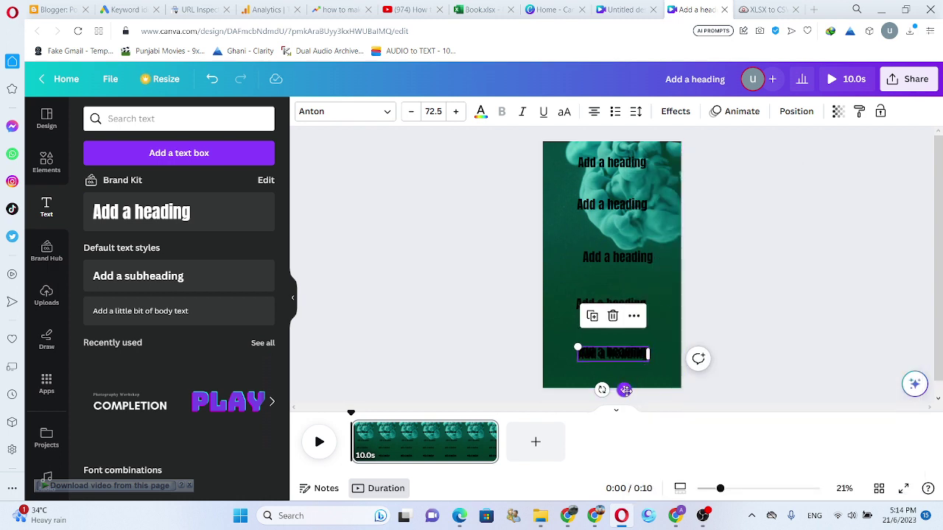
drag(624, 390, 625, 410)
Step: Even out the spacing of the six-heading column and marquee-select all the headings
click(613, 204)
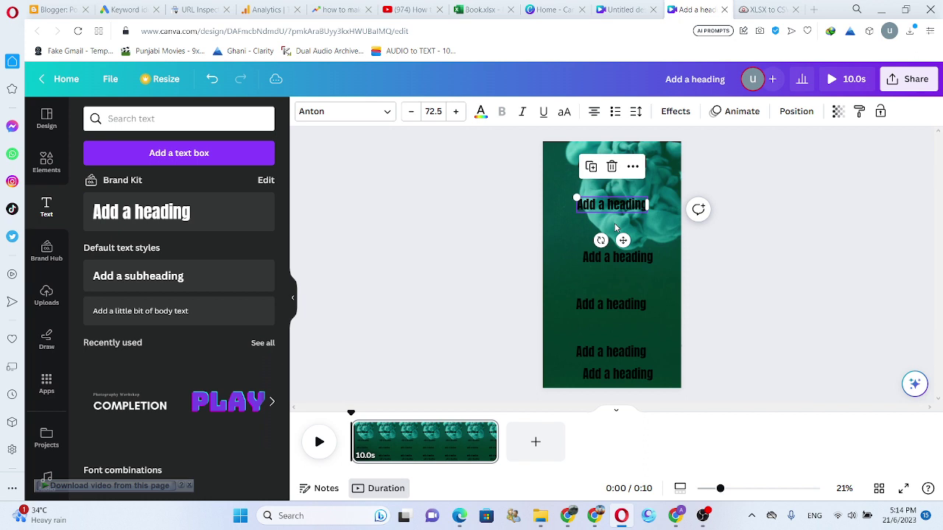
mouse_move(623, 239)
mouse_down()
mouse_move(625, 226)
mouse_move(625, 239)
mouse_up()
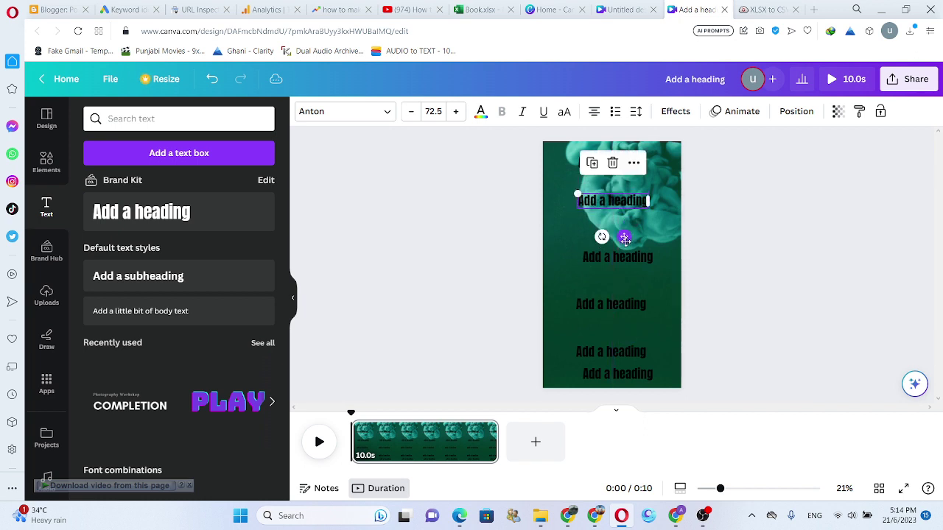
click(629, 259)
drag(628, 294, 624, 276)
click(628, 308)
drag(623, 341, 624, 314)
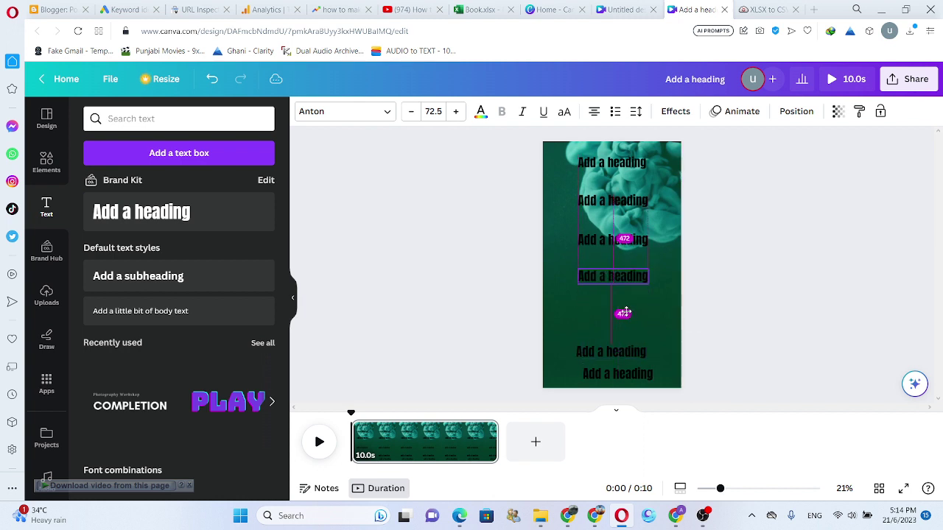
click(632, 355)
drag(622, 388, 634, 352)
click(623, 374)
drag(560, 158, 658, 364)
Step: Centre-align the six selected headings on one another with Align elements > Center
right_click(625, 284)
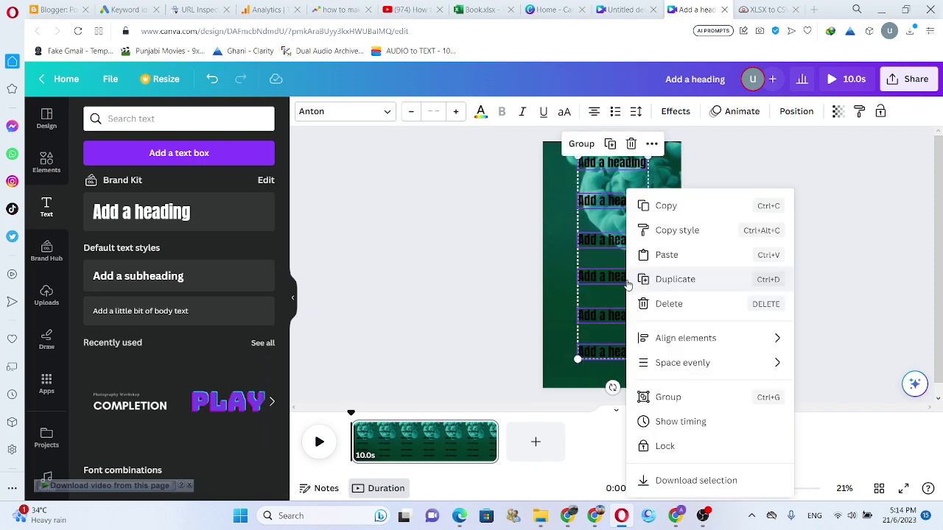
mouse_move(699, 369)
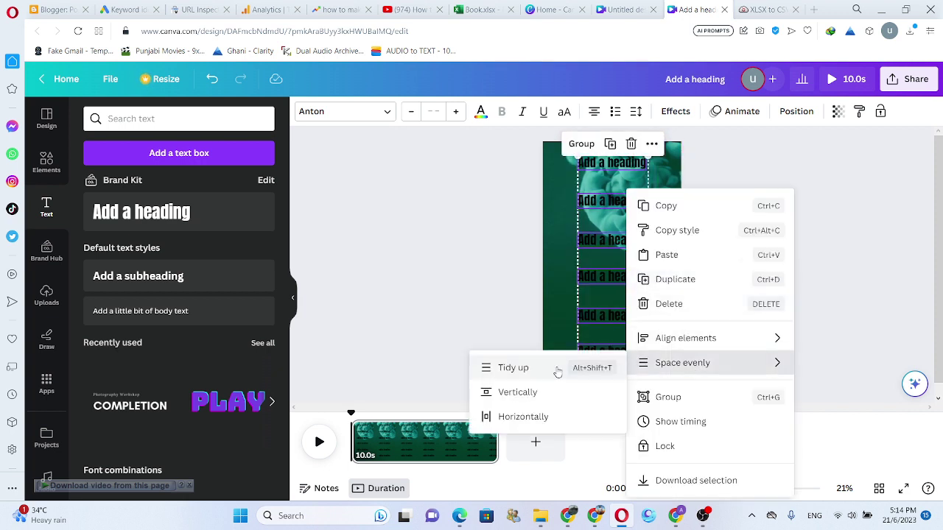
mouse_move(758, 341)
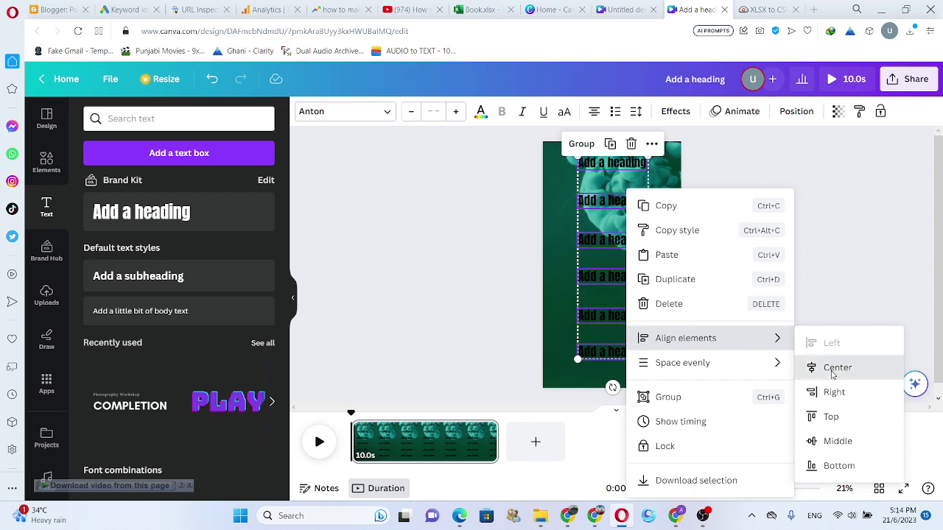
click(834, 368)
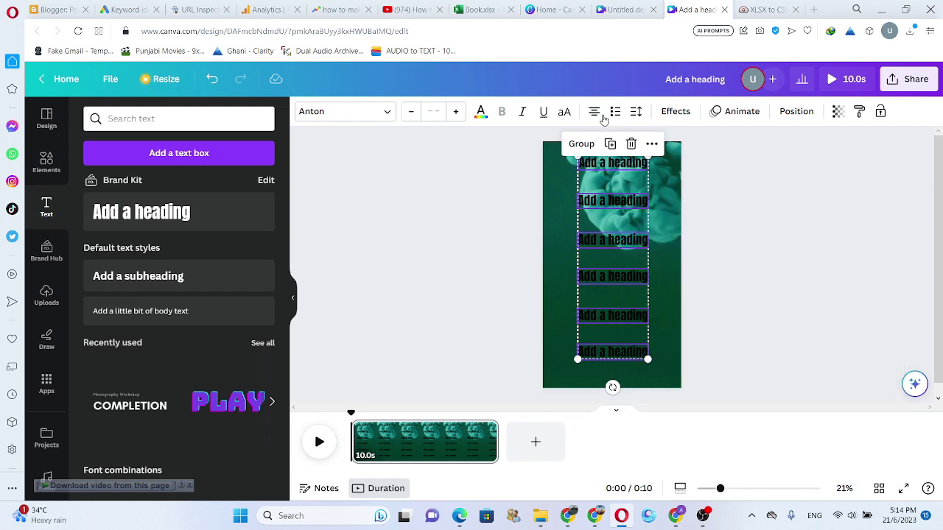
Step: Apply the Background text effect to the six headings and change its colour to black
click(675, 112)
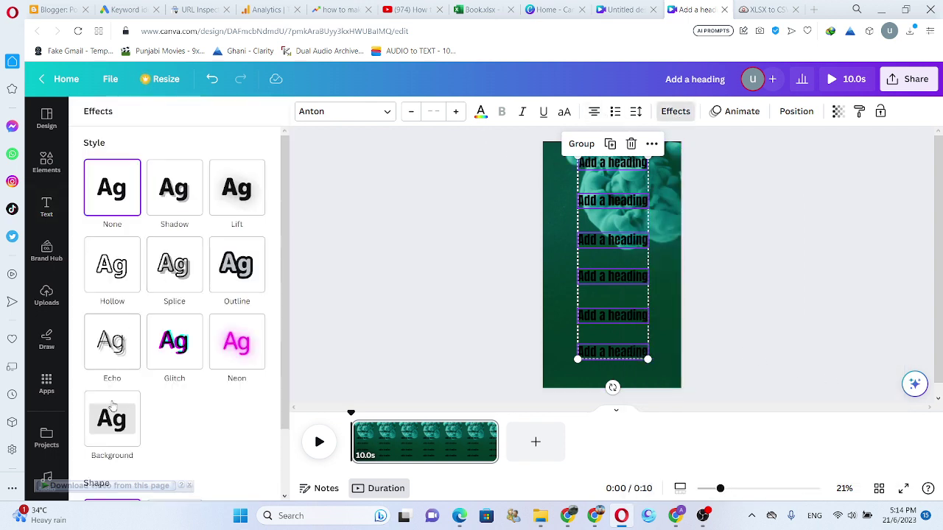
scroll(111, 404, down, 1)
click(105, 339)
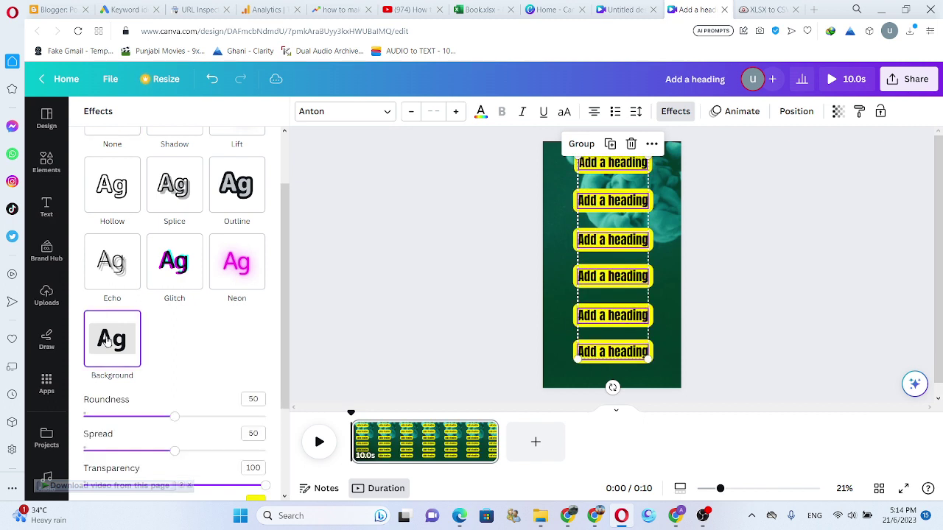
scroll(252, 411, down, 2)
click(255, 383)
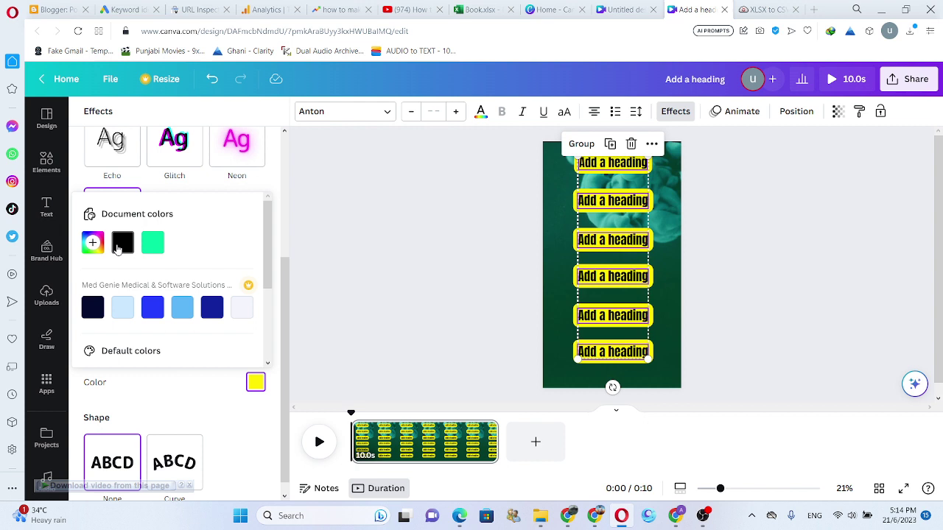
click(122, 245)
click(480, 112)
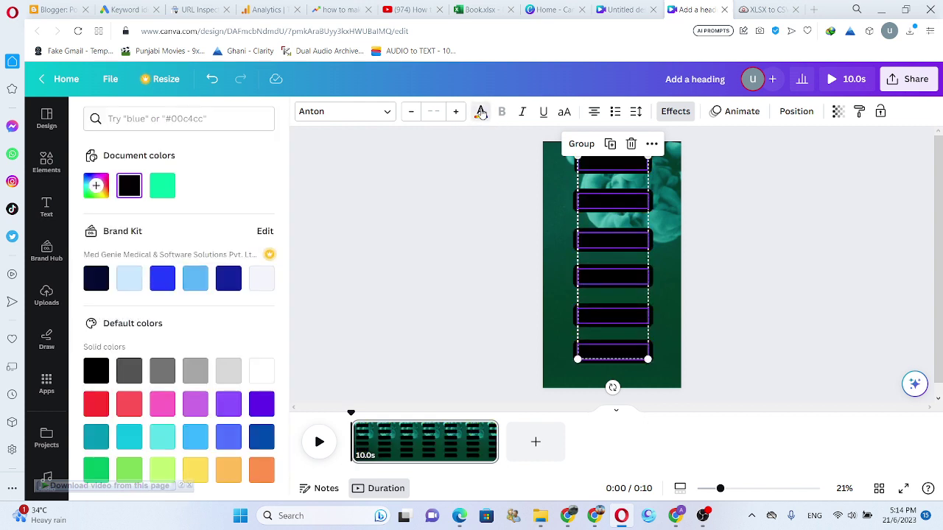
Step: Set the heading text to custom pale pink #FFE2E2, then select the smoke background video
click(103, 189)
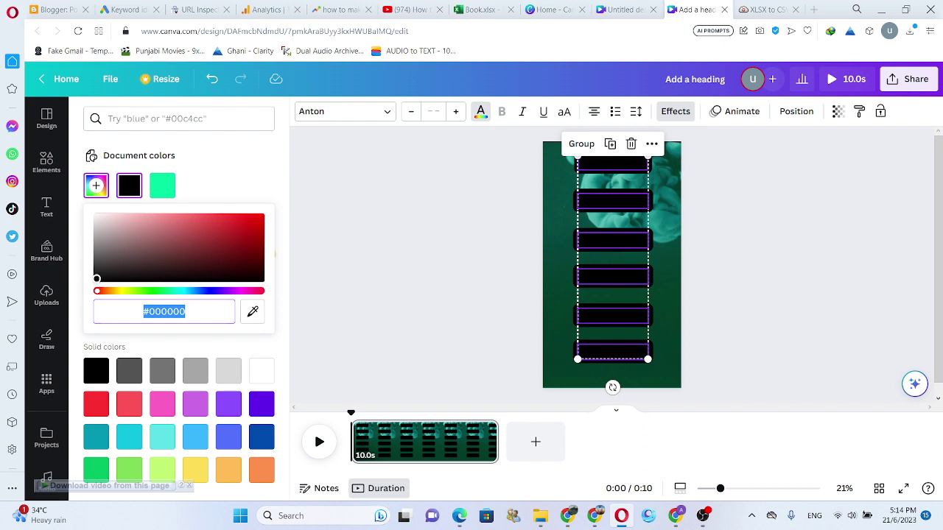
drag(96, 278, 99, 218)
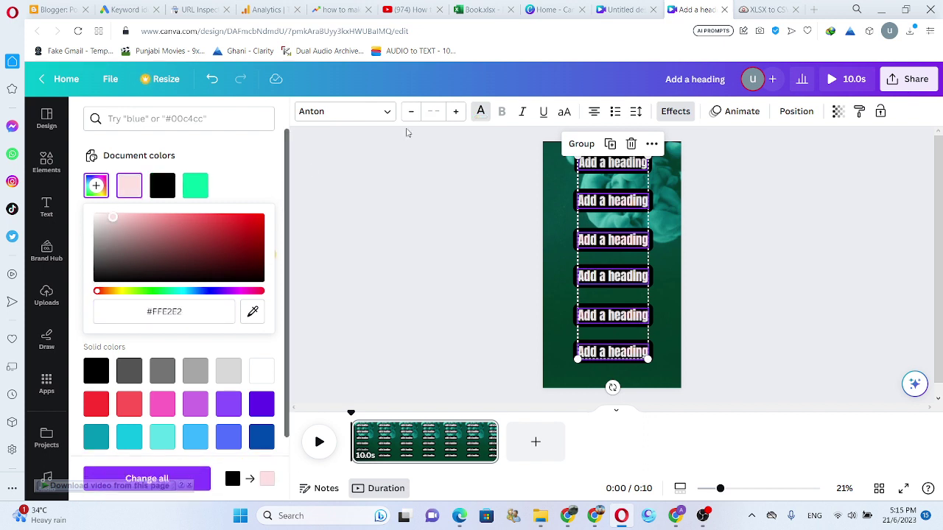
click(480, 111)
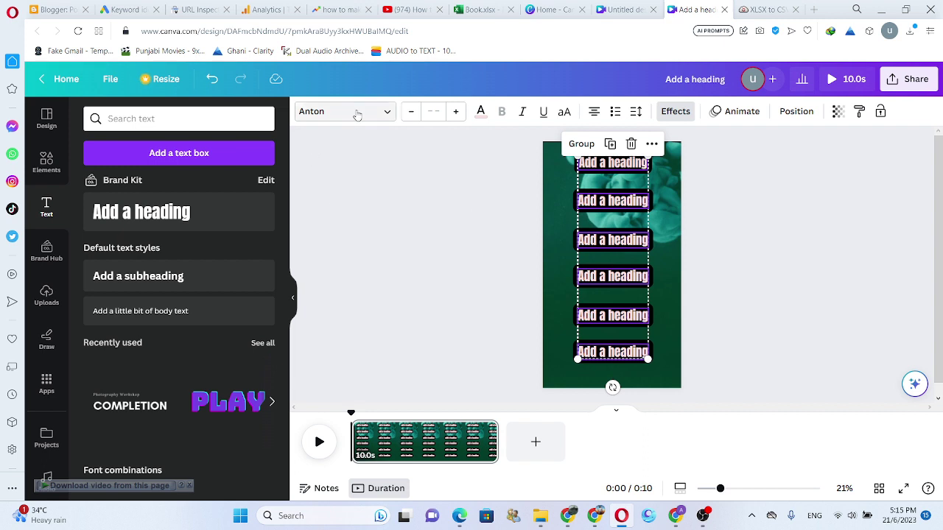
click(560, 299)
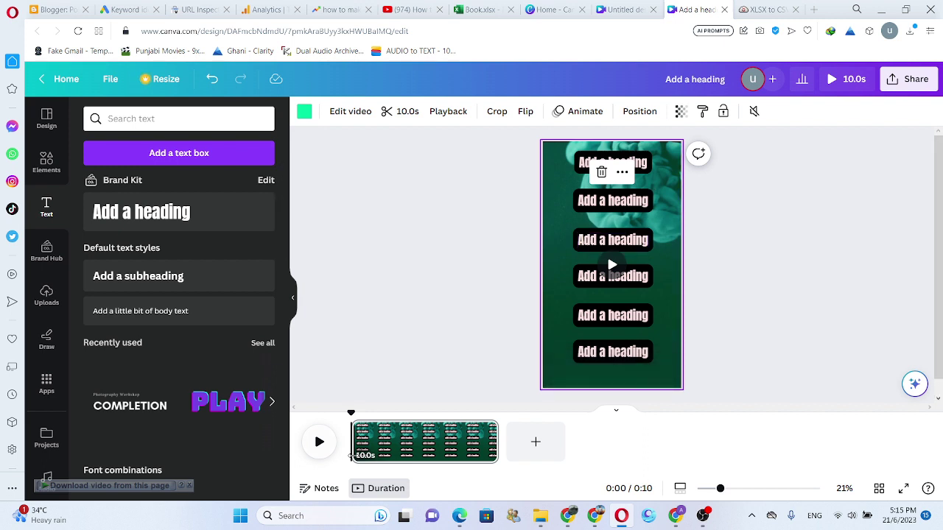
Step: Connect the bottom three headings to Country #5, Country #4 and Country #3
click(649, 354)
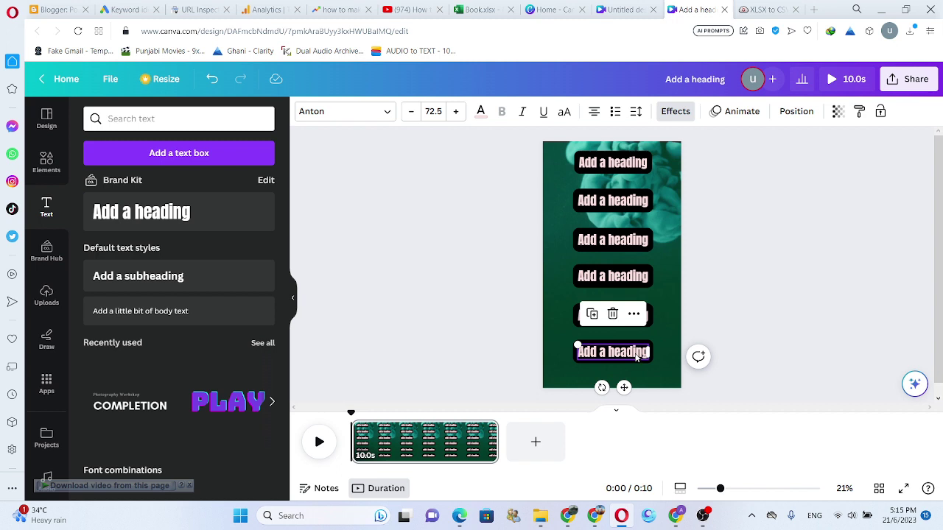
right_click(636, 356)
mouse_move(648, 358)
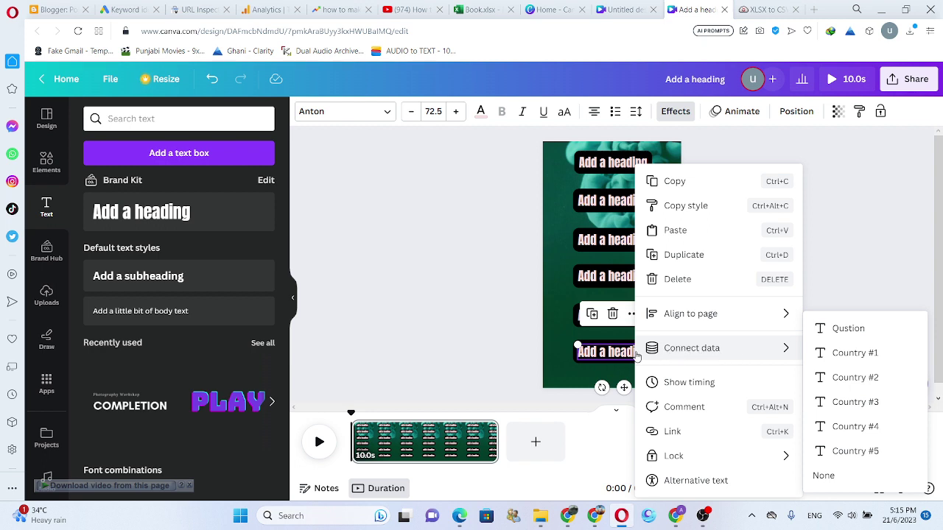
right_click(614, 356)
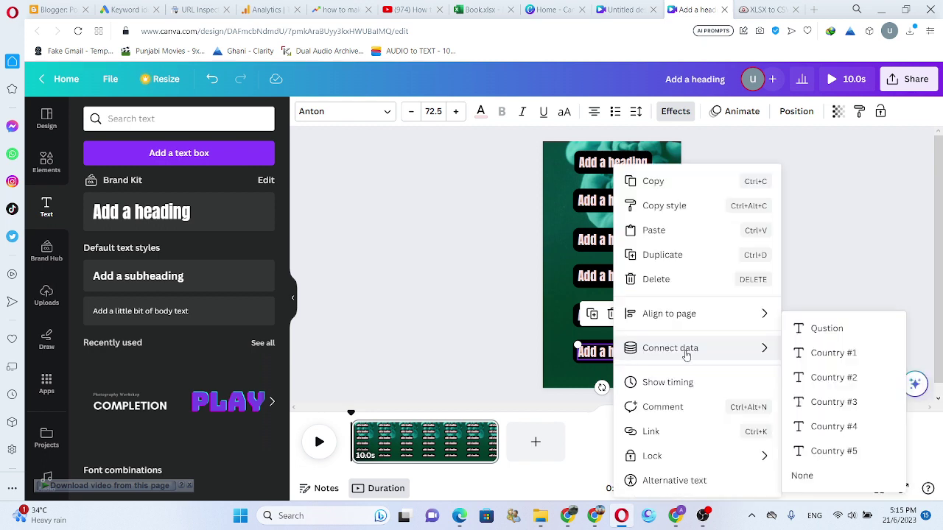
click(835, 452)
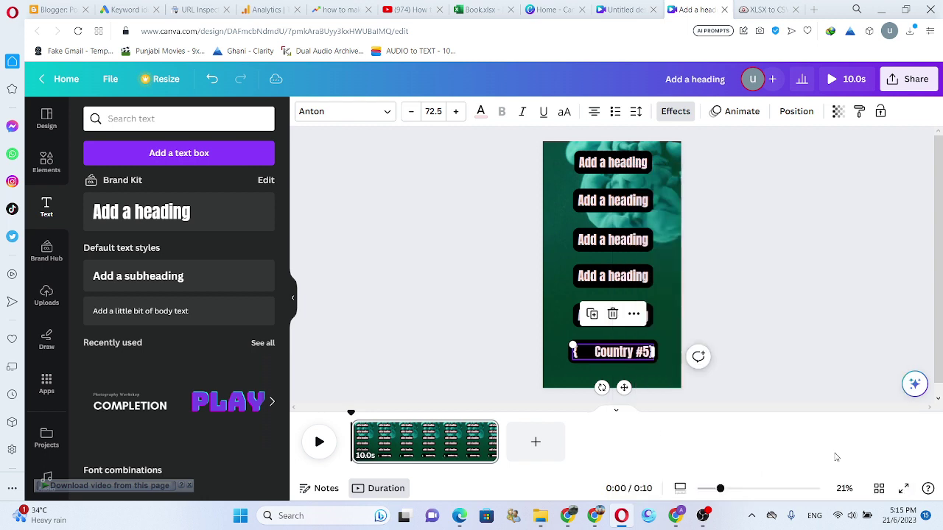
right_click(650, 319)
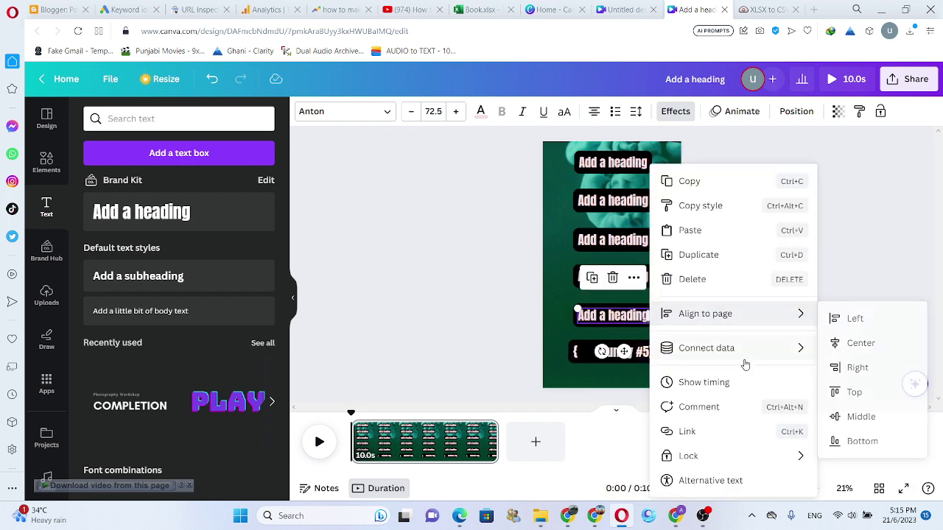
mouse_move(776, 354)
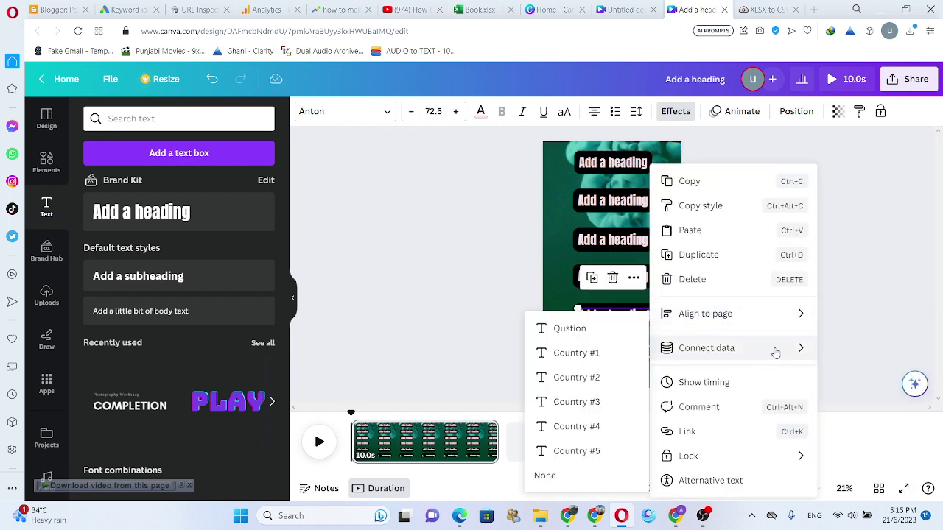
click(593, 427)
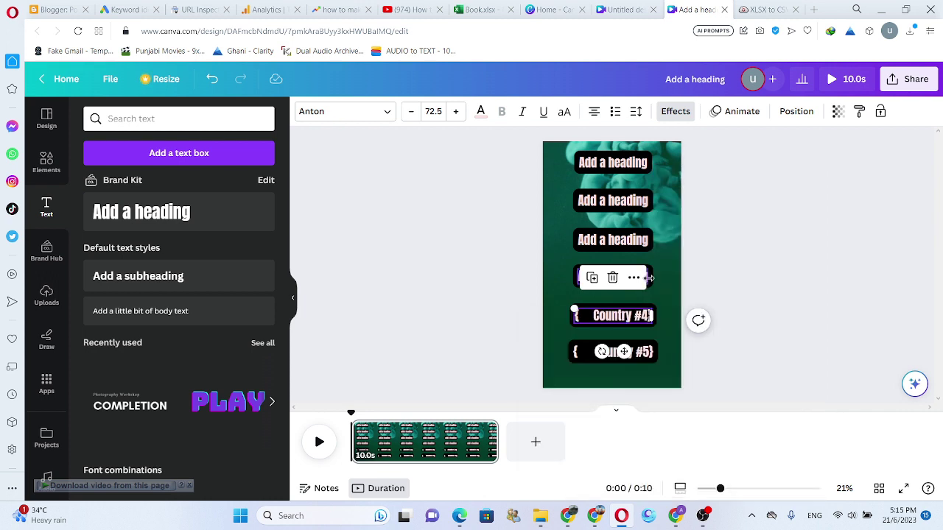
right_click(650, 278)
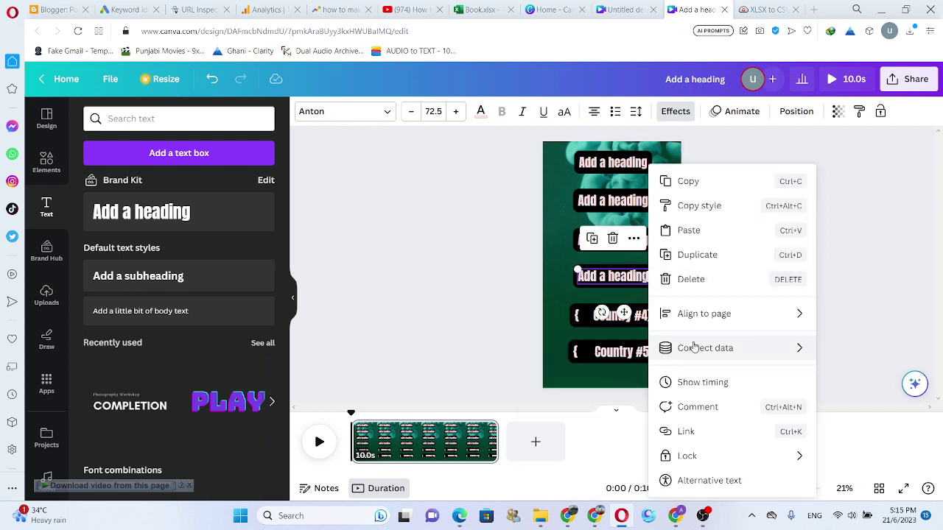
mouse_move(694, 348)
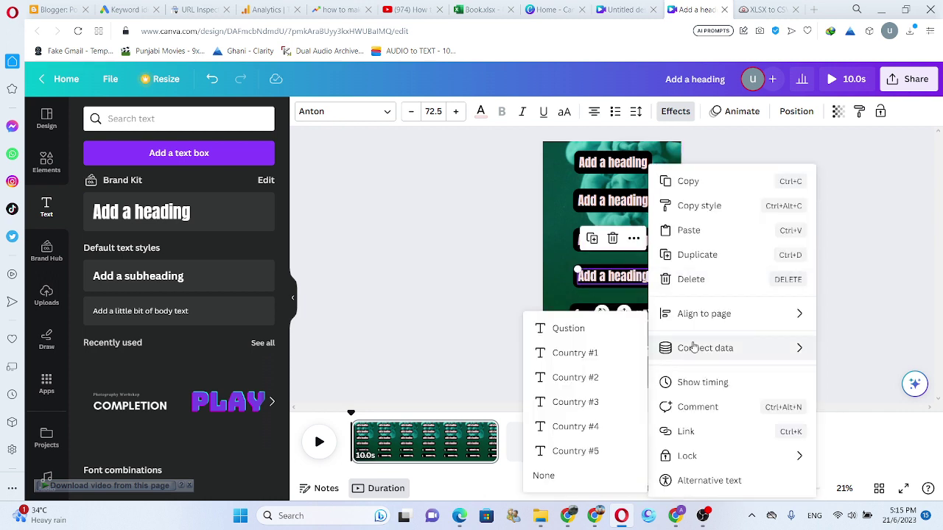
click(574, 401)
Step: Connect the upper headings to Country #2, Country #1 and Qustion, then preview at 0:04
right_click(650, 277)
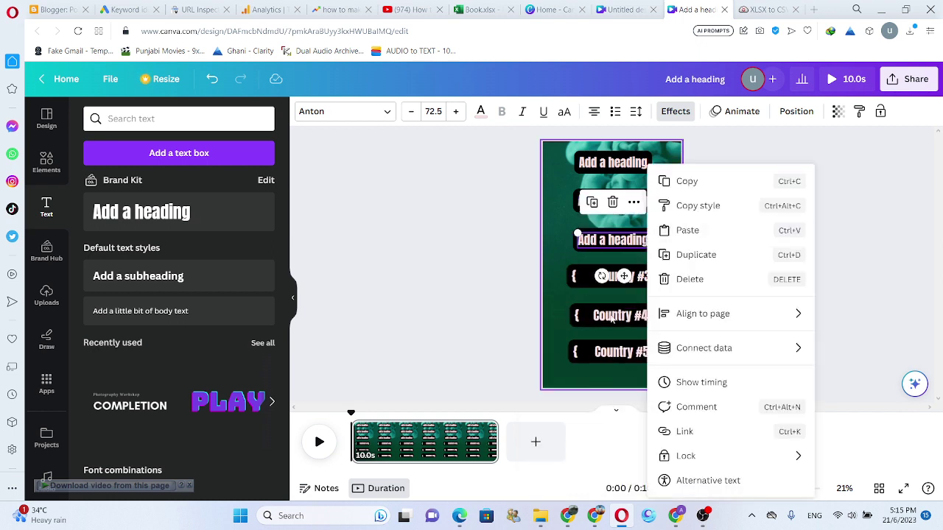
mouse_move(704, 358)
click(582, 376)
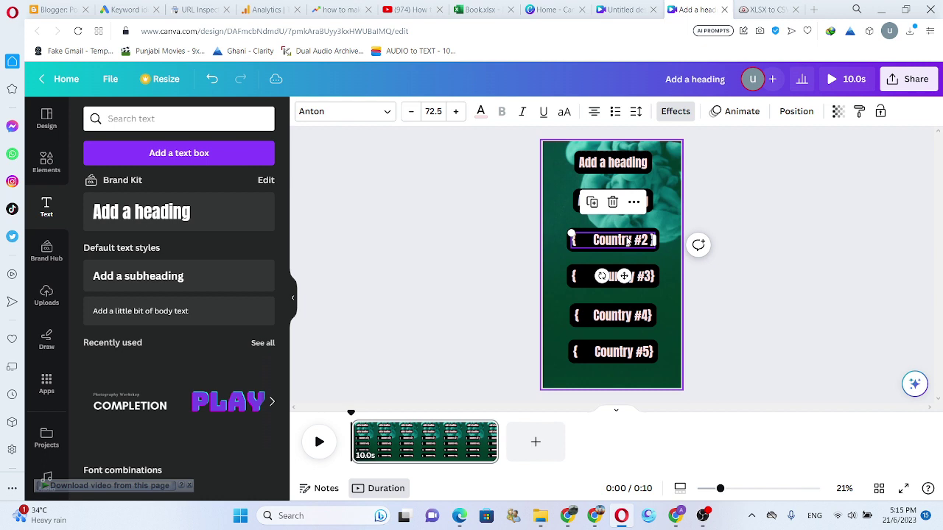
click(649, 210)
right_click(649, 210)
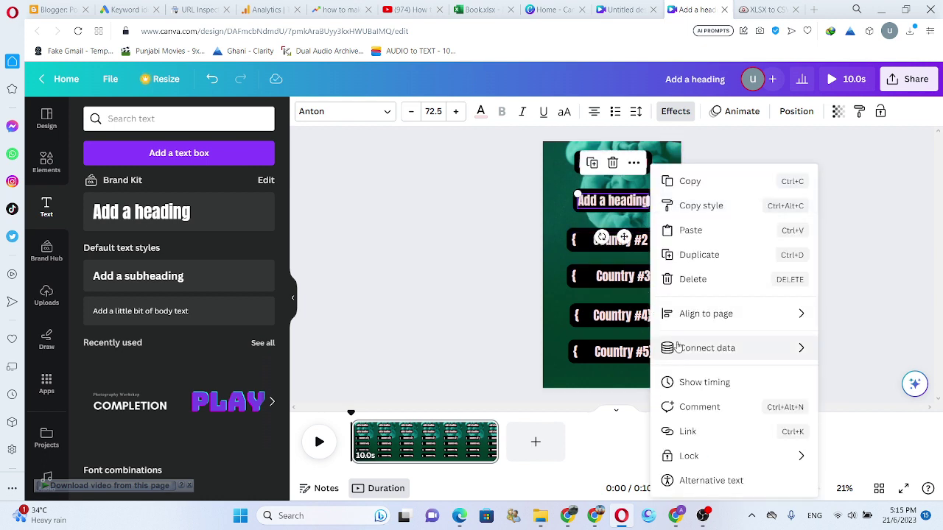
mouse_move(678, 346)
click(595, 354)
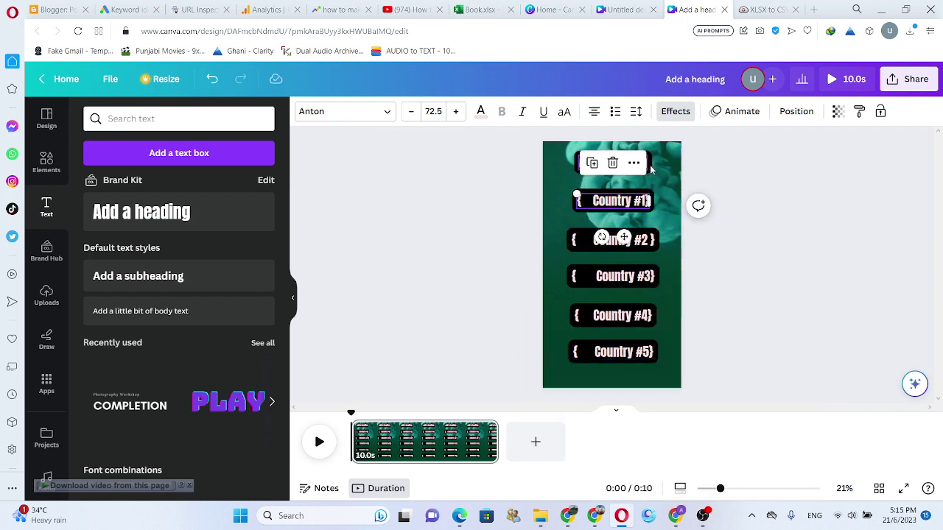
right_click(647, 170)
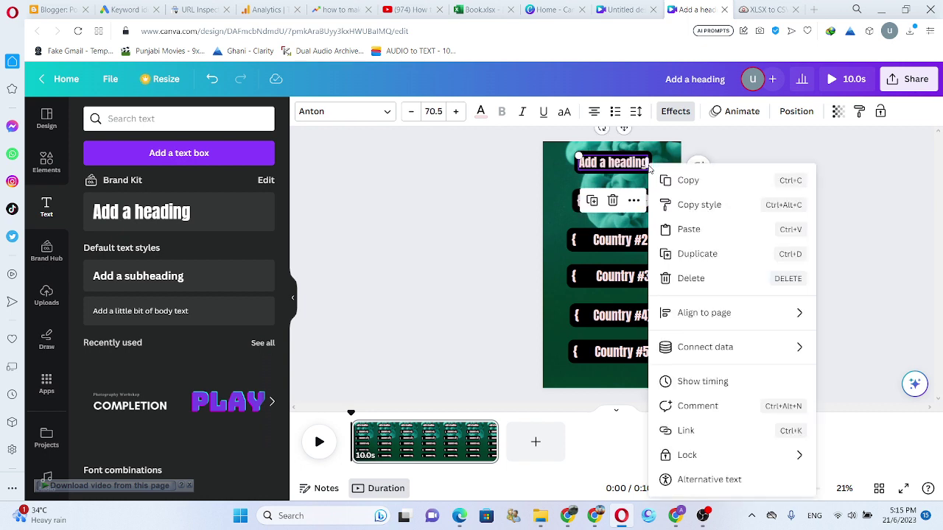
mouse_move(671, 346)
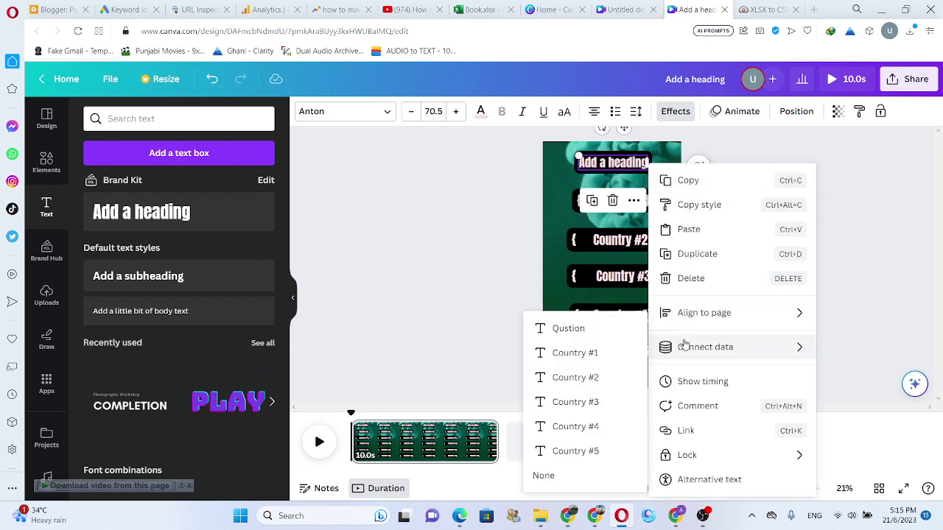
click(584, 334)
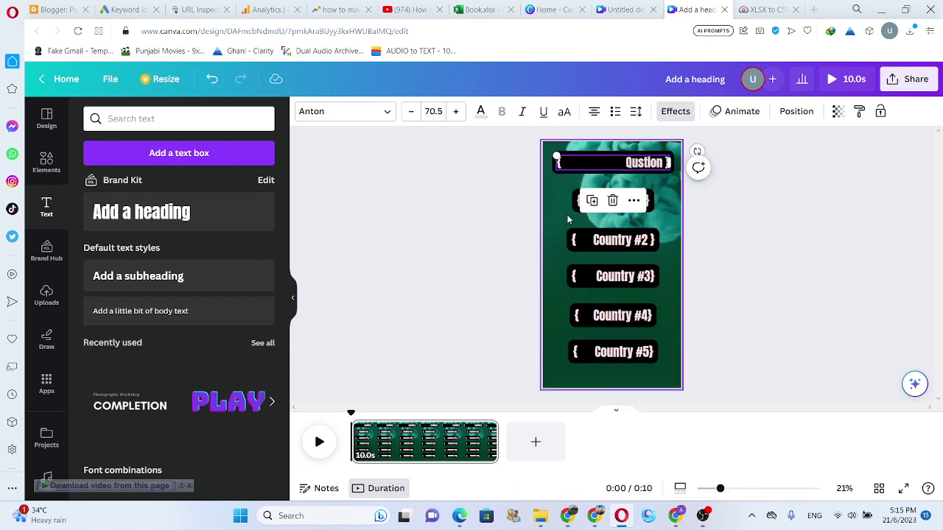
click(423, 450)
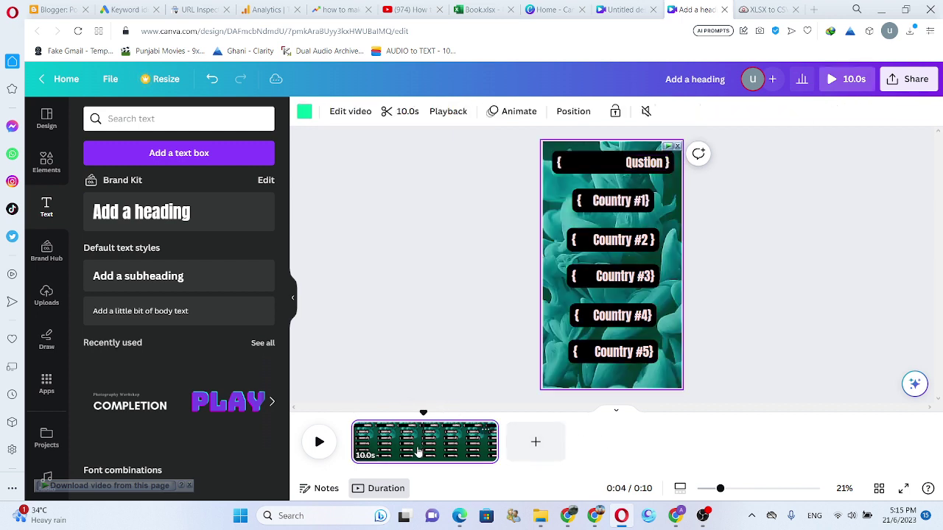
Step: Show Country #5's timing and make it start just after the page begins
right_click(622, 354)
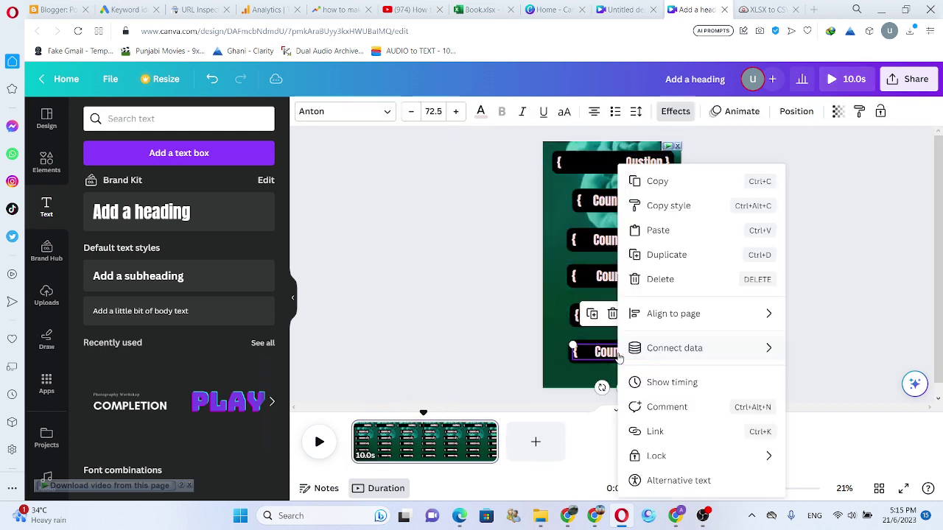
click(675, 384)
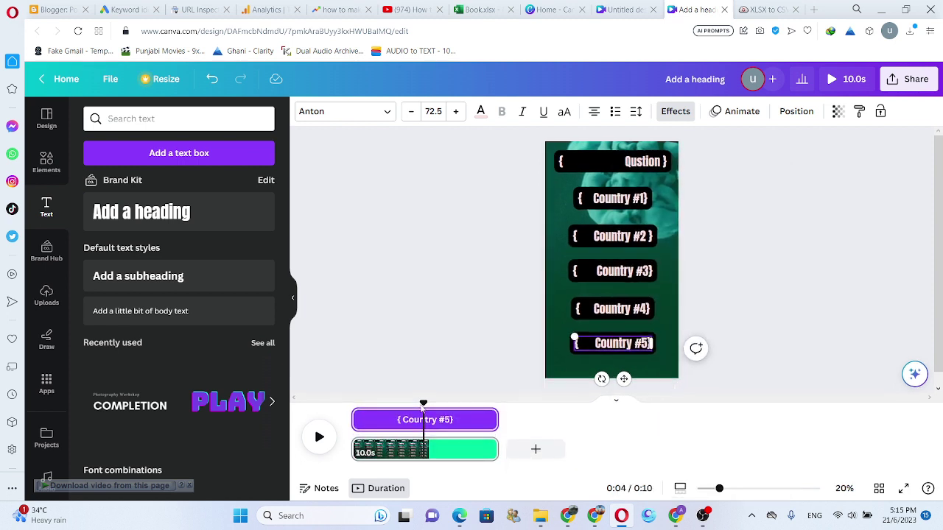
click(354, 421)
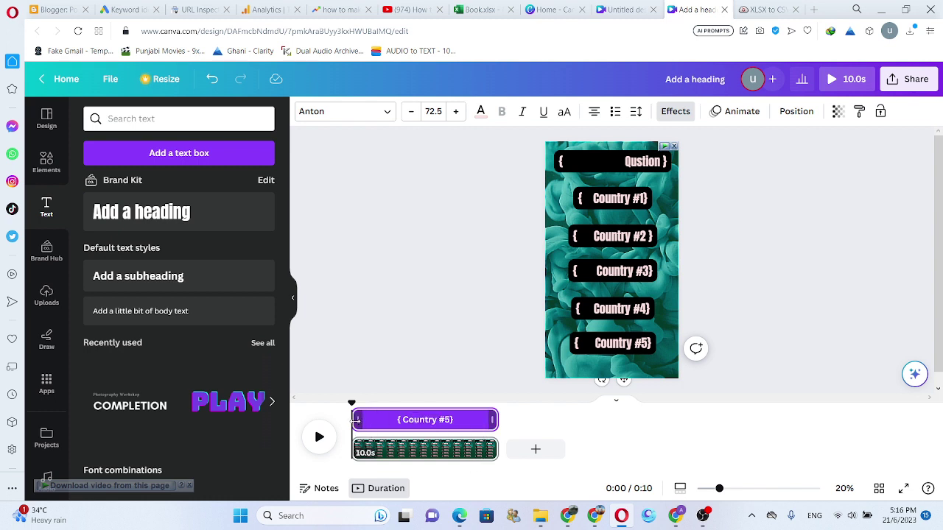
drag(356, 420, 370, 424)
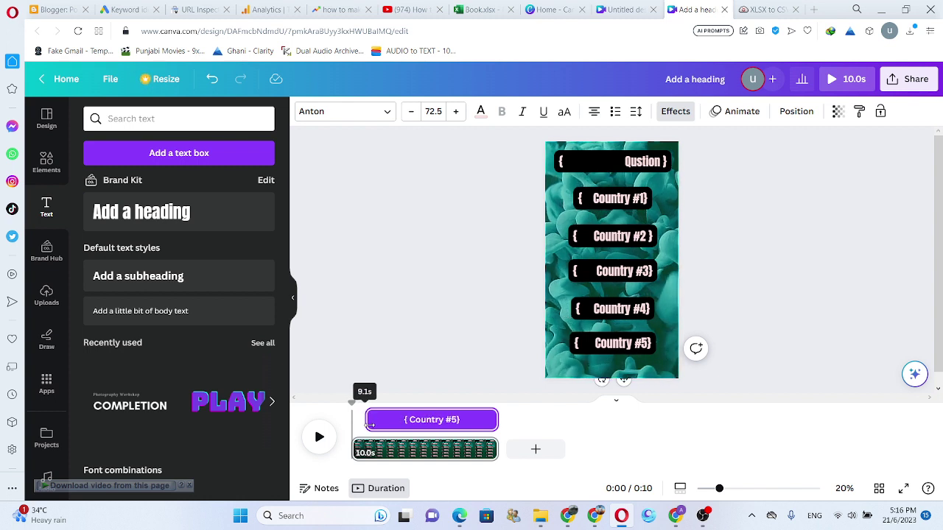
Step: Delay Country #4 through Country #1 progressively, leaving Country #1 for the final 3.0s
click(618, 311)
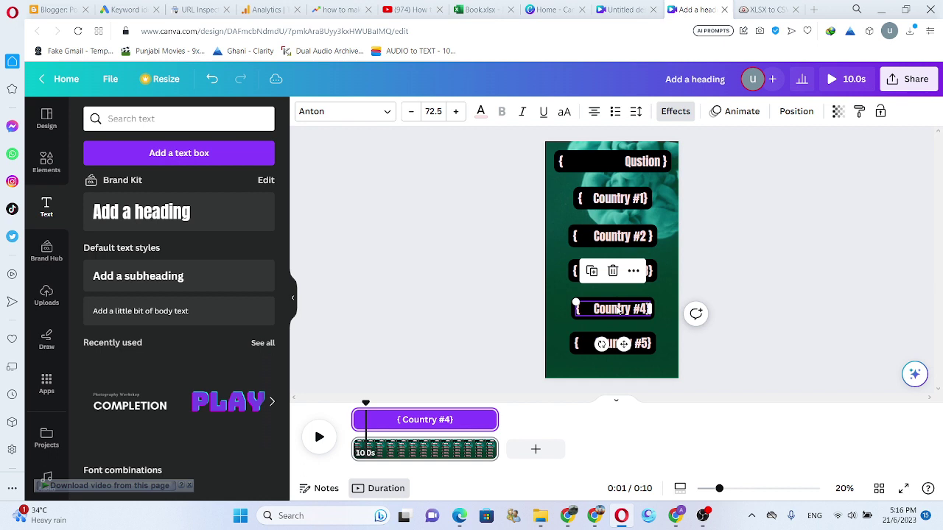
drag(354, 421, 376, 425)
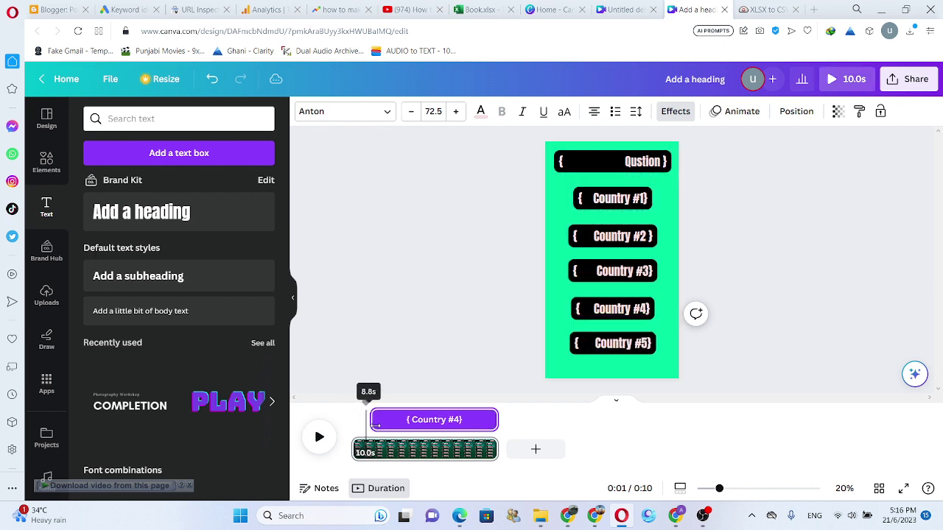
click(614, 273)
drag(354, 421, 403, 421)
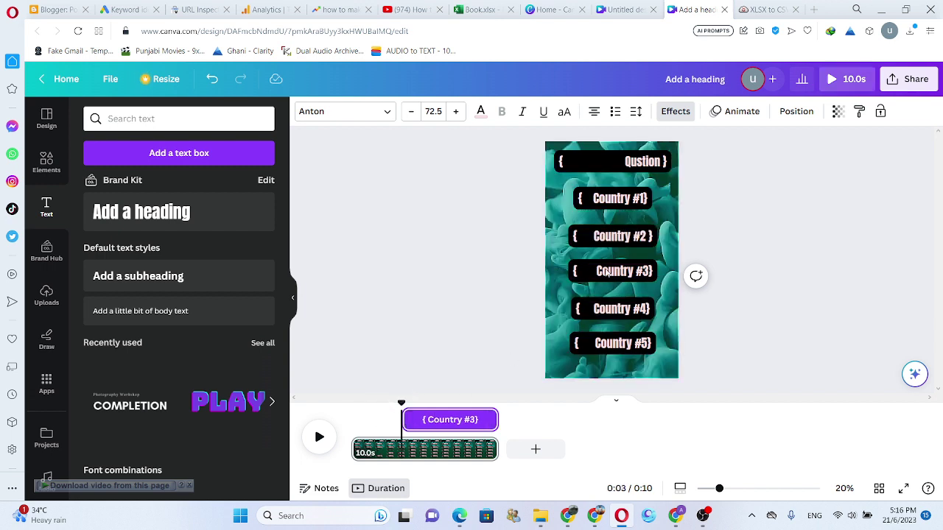
click(599, 243)
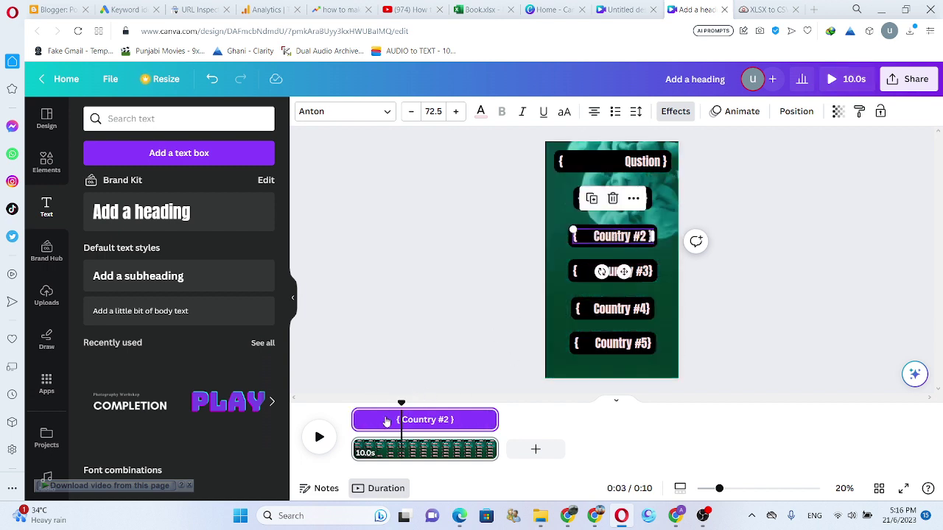
drag(358, 421, 428, 421)
click(621, 206)
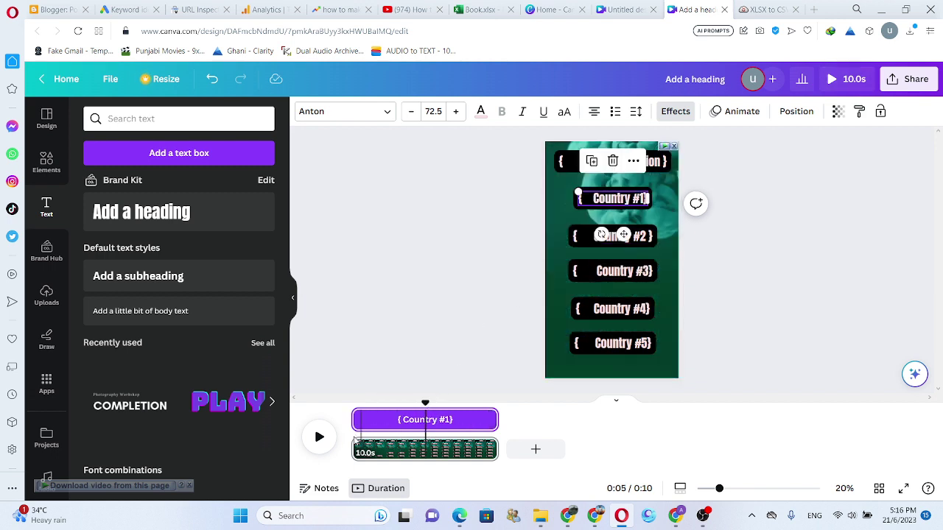
drag(356, 422, 461, 427)
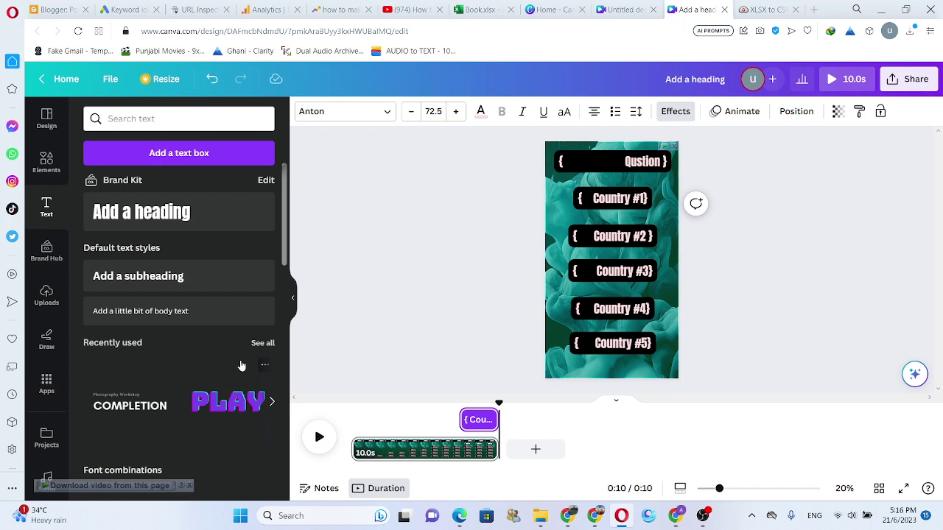
Step: Launch Bulk create from the Apps panel to reach its Connect data step
scroll(235, 369, down, 8)
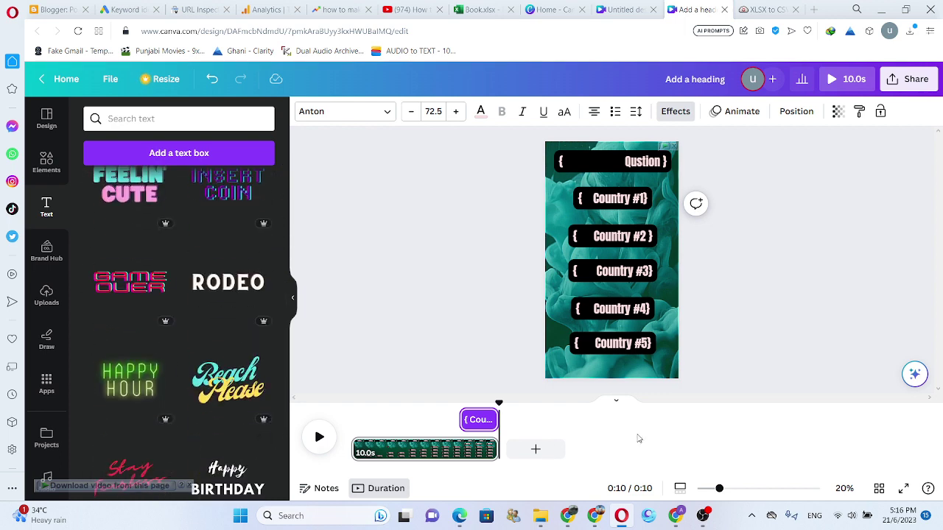
scroll(251, 394, down, 10)
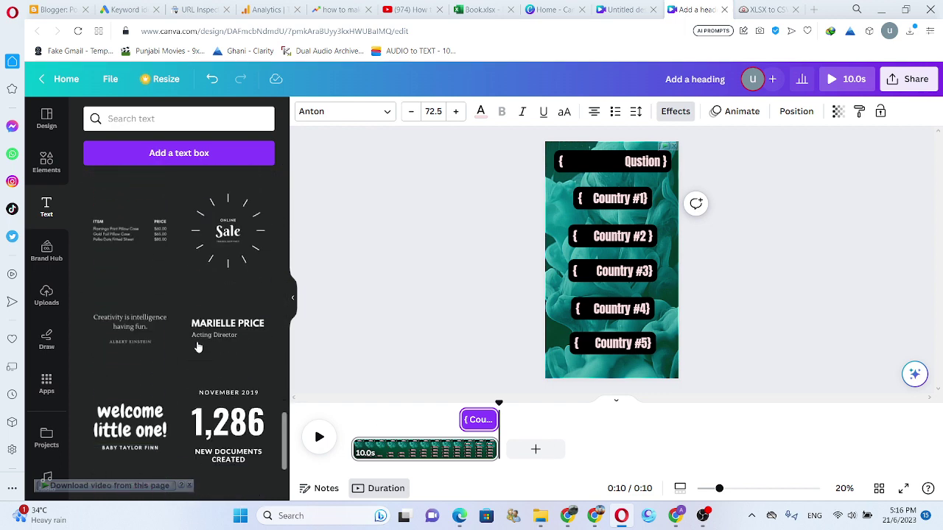
scroll(187, 398, down, 8)
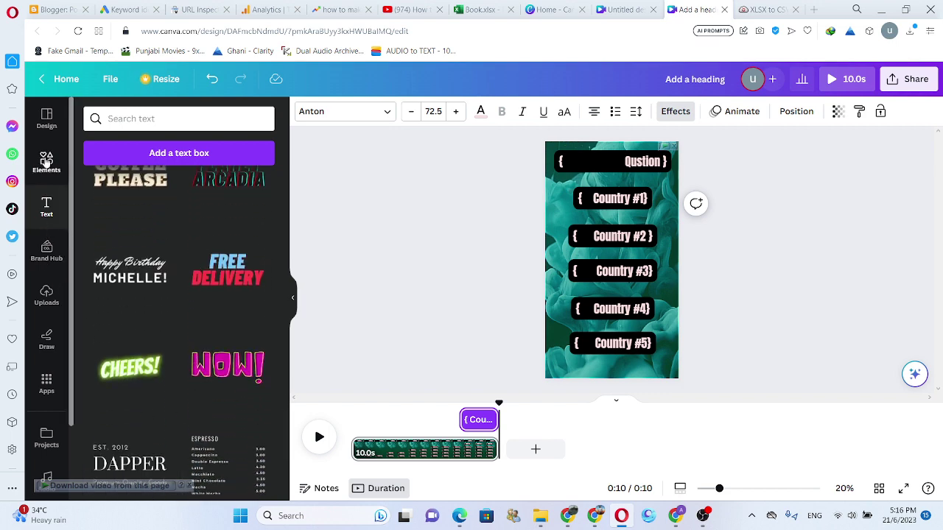
click(46, 160)
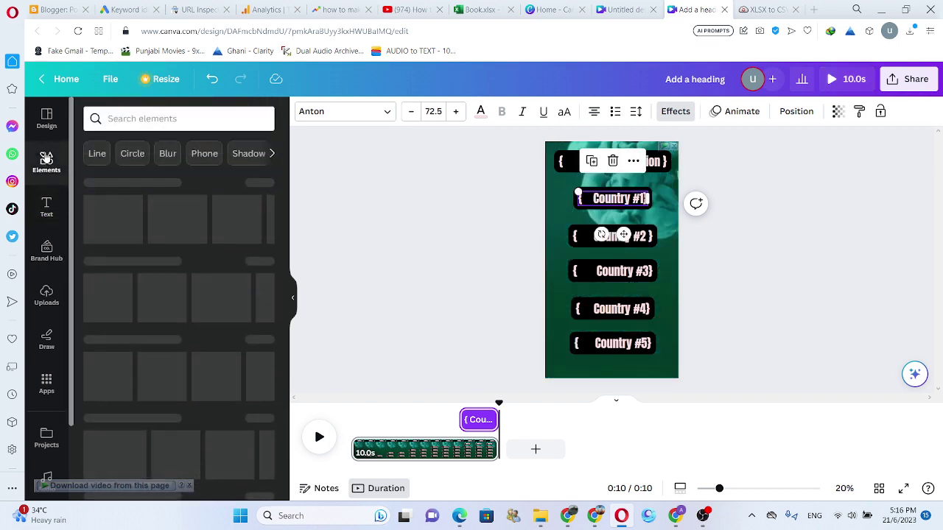
click(46, 383)
scroll(199, 295, down, 3)
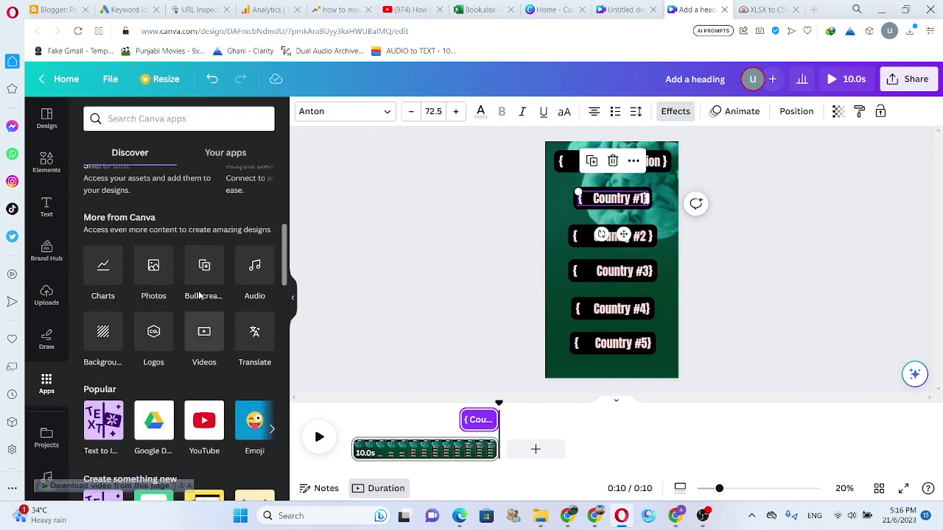
click(199, 295)
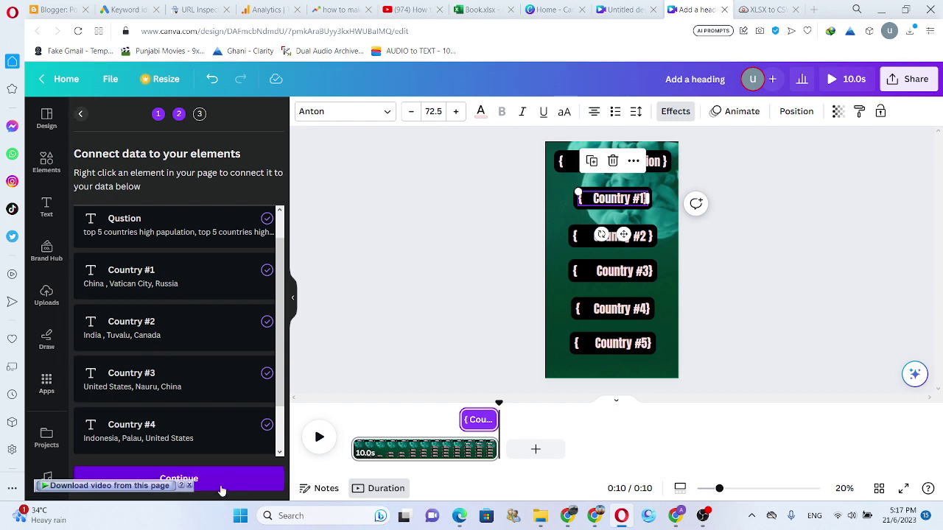
Step: Apply all ten data rows and generate the 10-page design
click(230, 480)
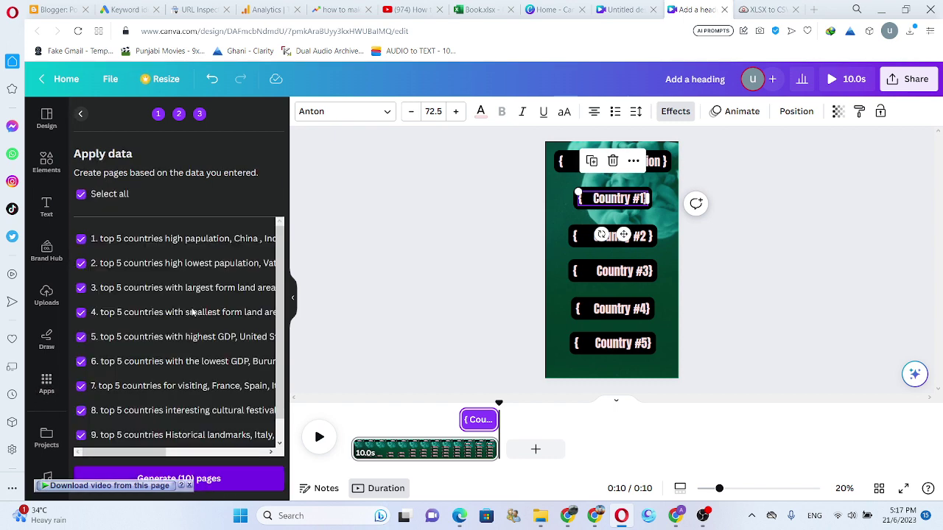
scroll(111, 286, down, 1)
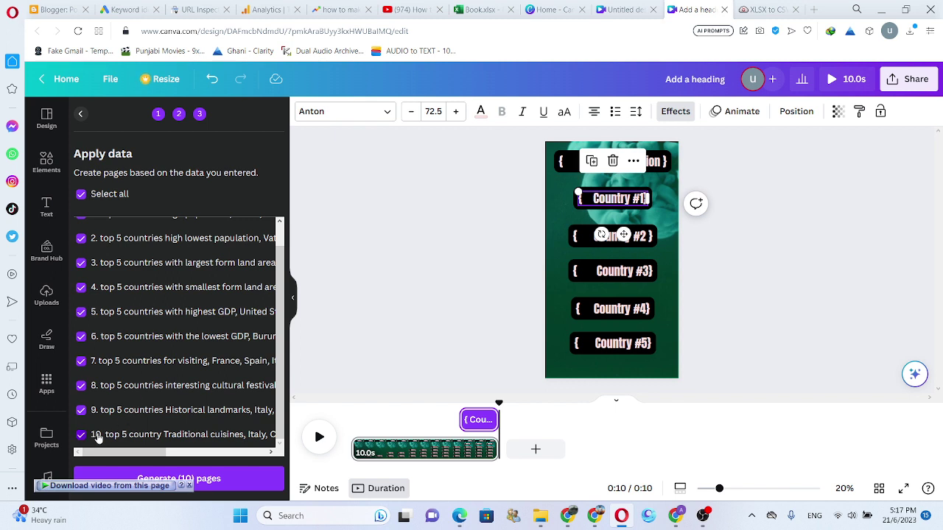
scroll(158, 433, up, 1)
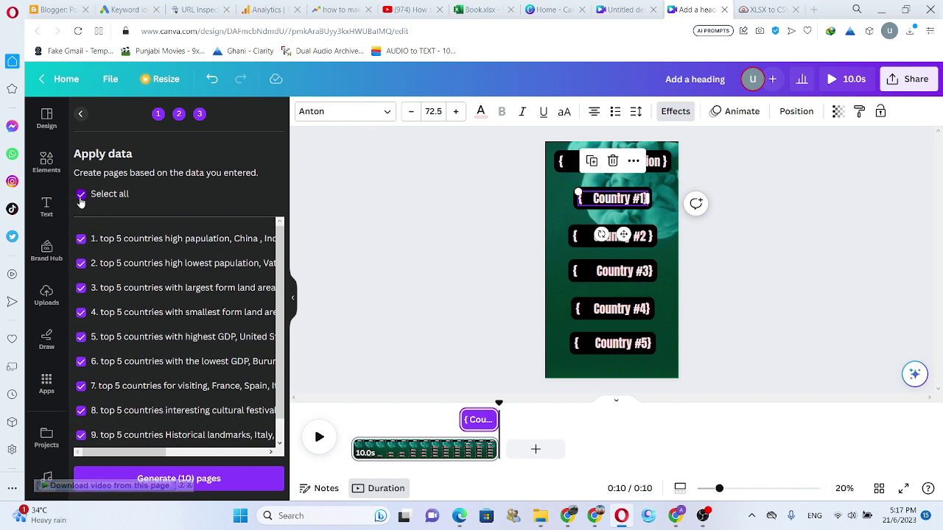
click(256, 484)
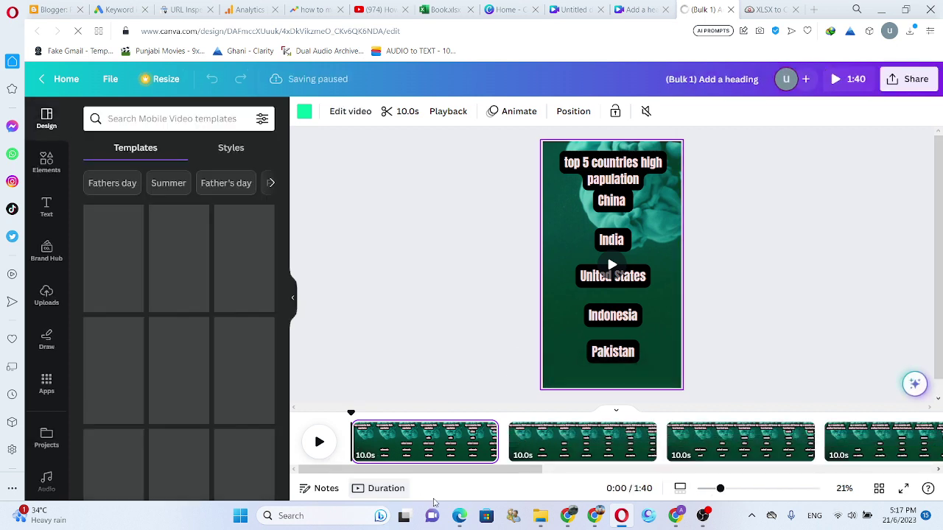
Step: Play the 1:40 video, then replay the final Traditional cuisines page from 1:31
drag(456, 477, 328, 479)
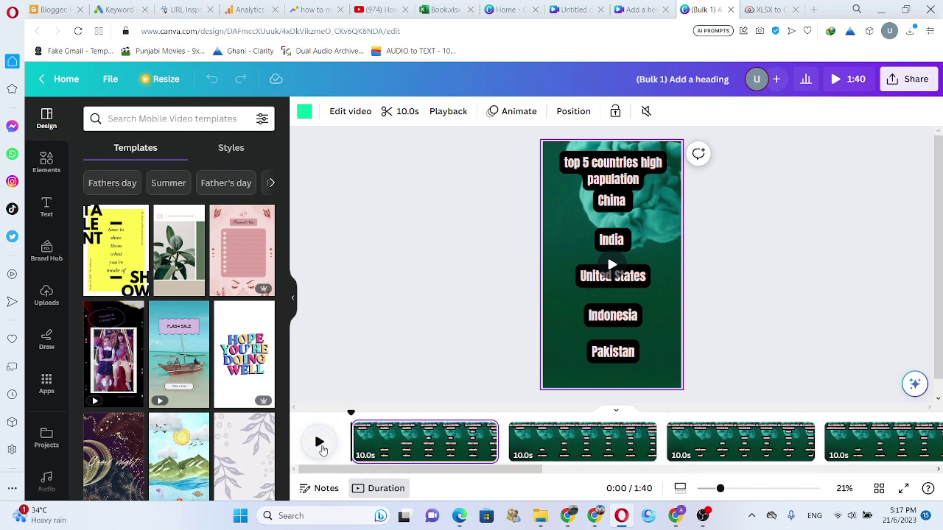
click(319, 441)
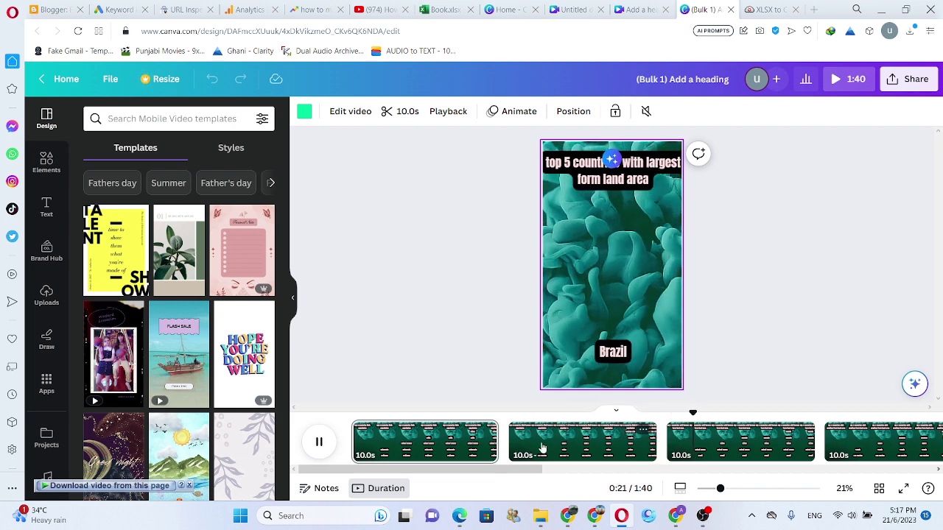
drag(530, 469, 582, 479)
scroll(811, 445, right, 10)
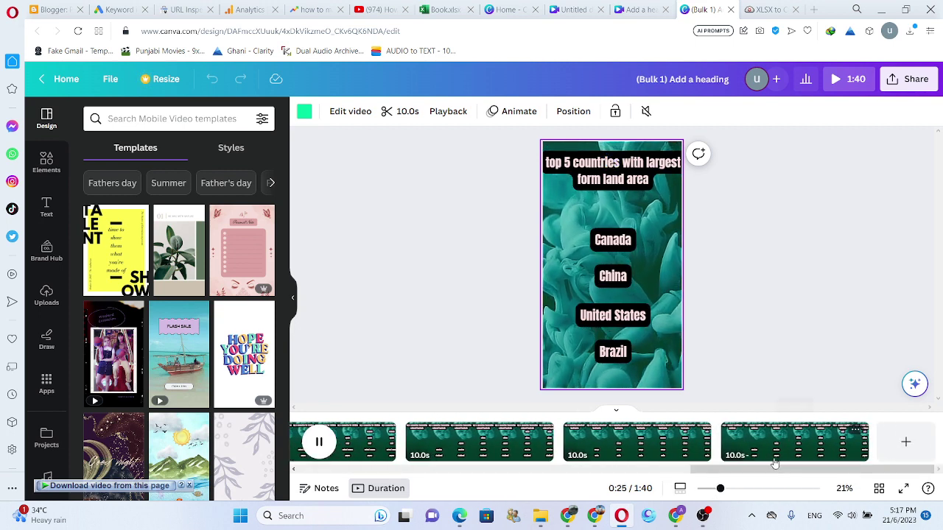
click(741, 441)
drag(764, 415, 723, 421)
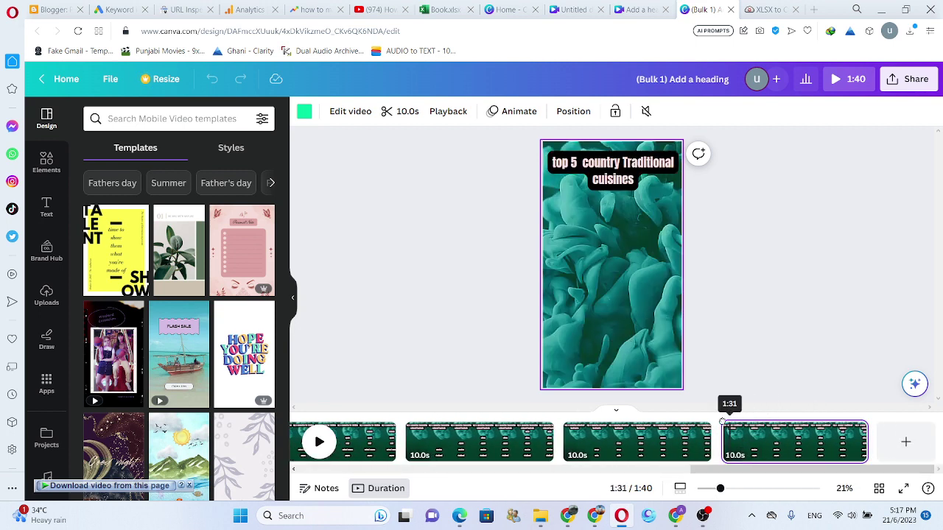
click(316, 440)
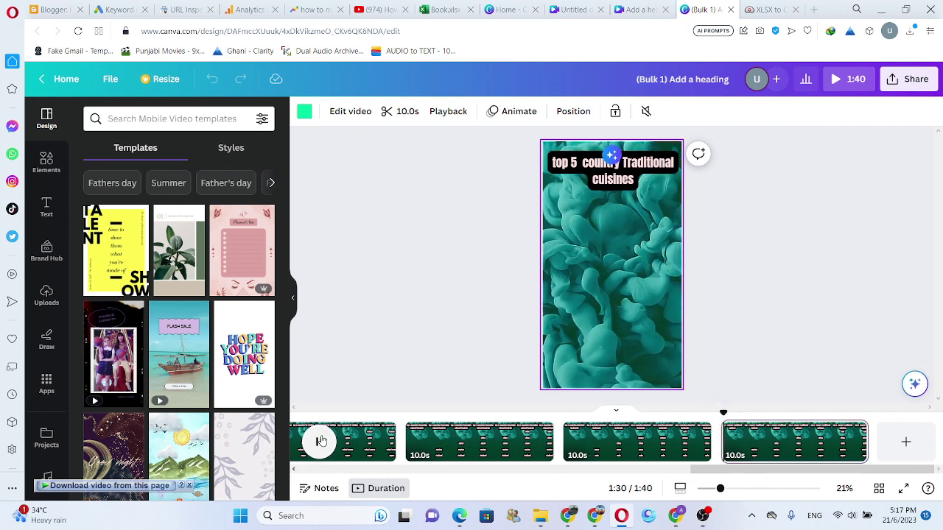